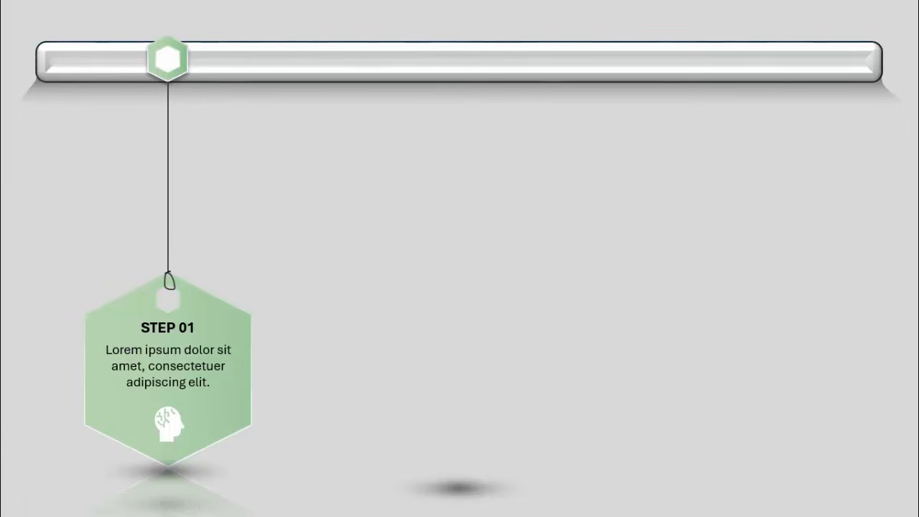
click(373, 200)
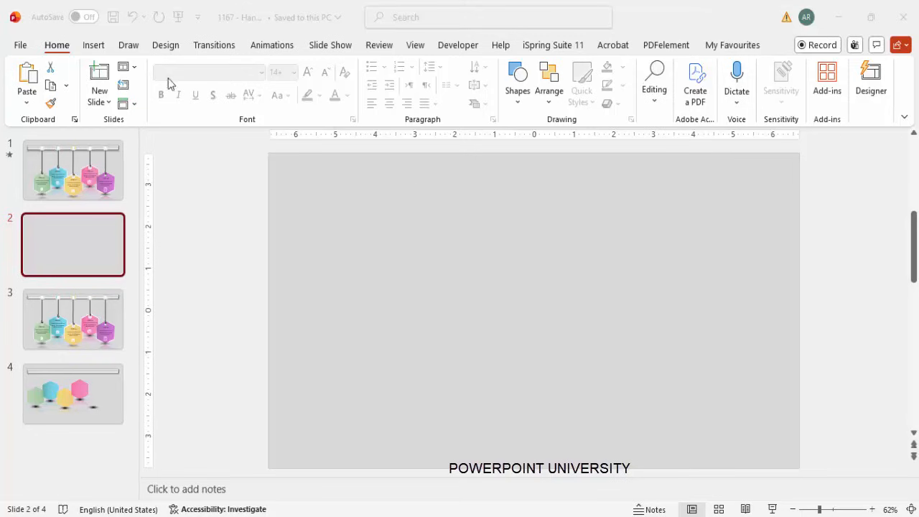
Draw a rounded rectangle bar about 12.14" wide and 0.59" high across the upper part of slide 2.
click(93, 44)
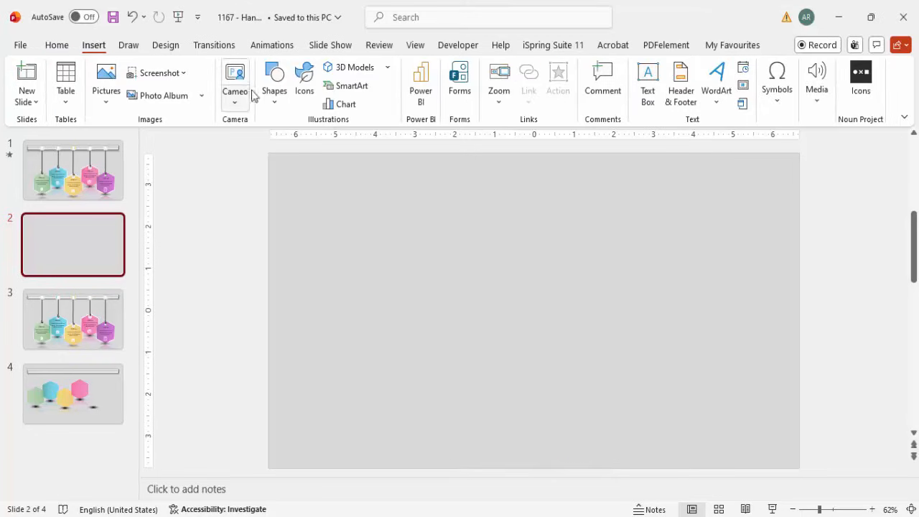
click(274, 101)
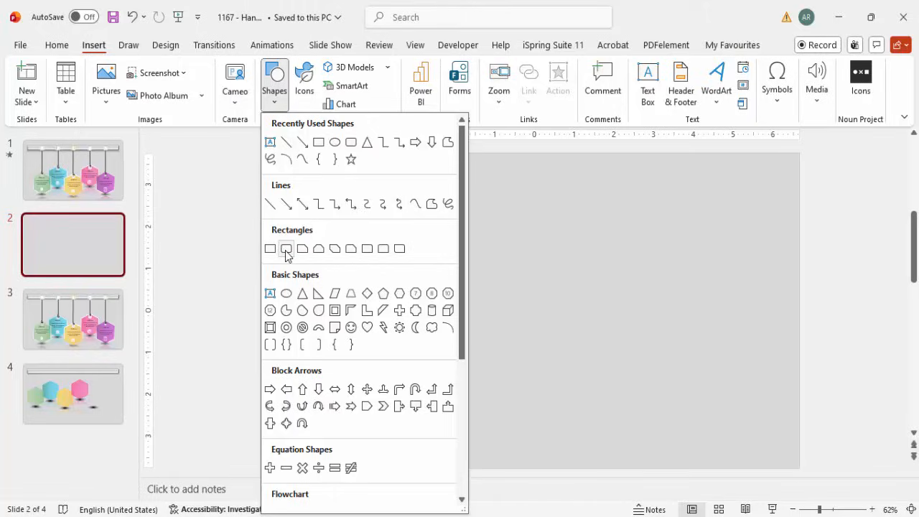
click(286, 249)
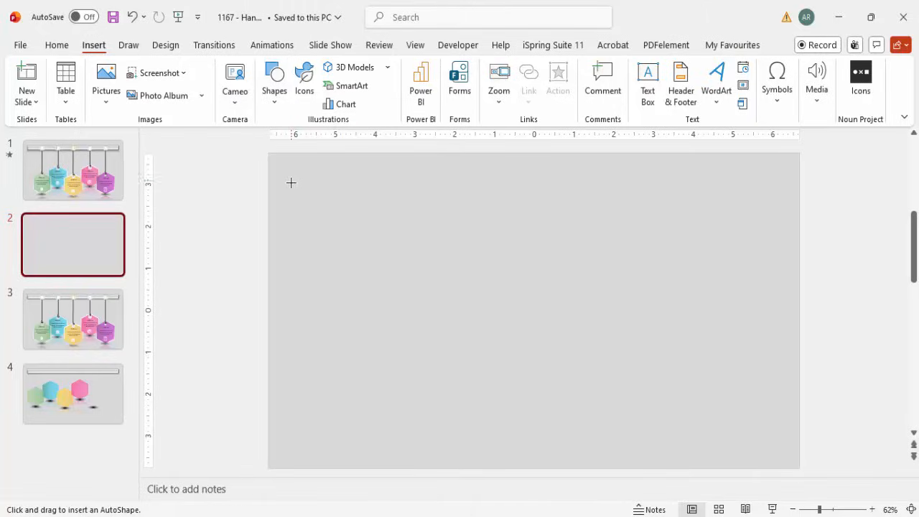
drag(291, 183, 772, 207)
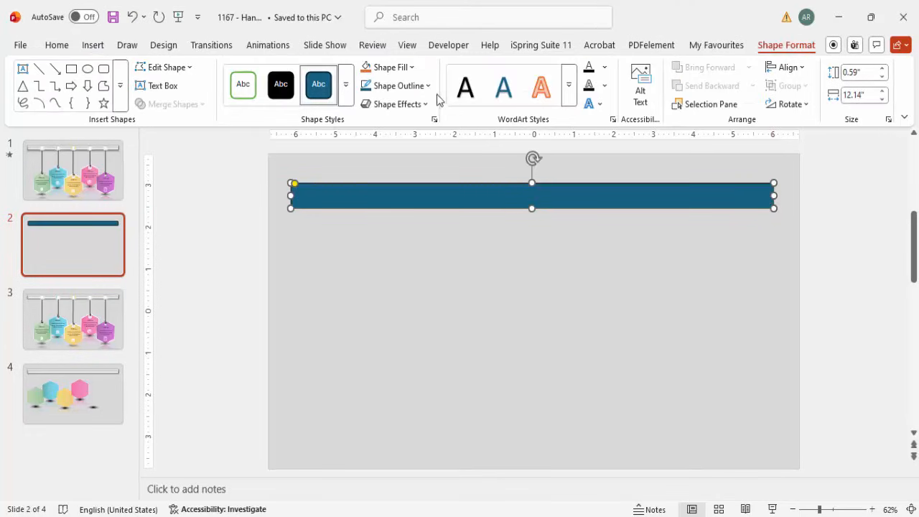
Remove the bar's outline and fill it with a medium-dark grey from the white theme shades.
click(398, 86)
click(408, 378)
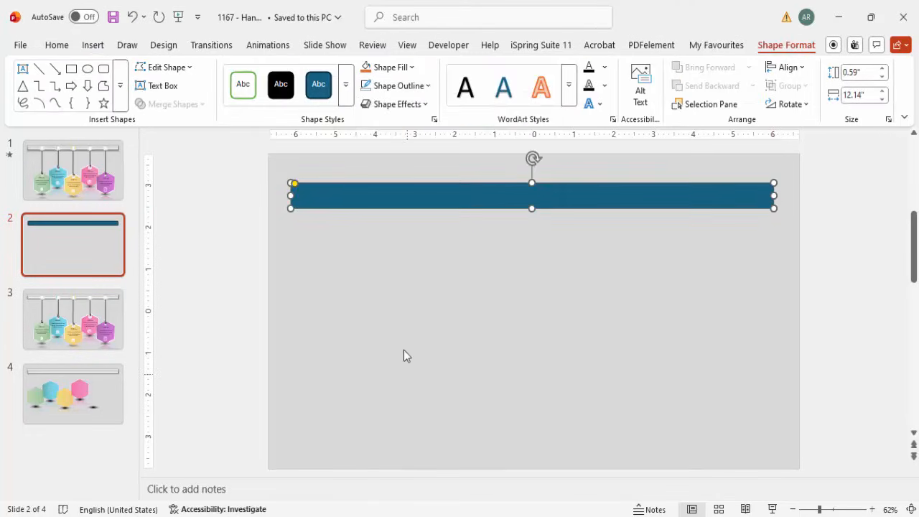
click(391, 67)
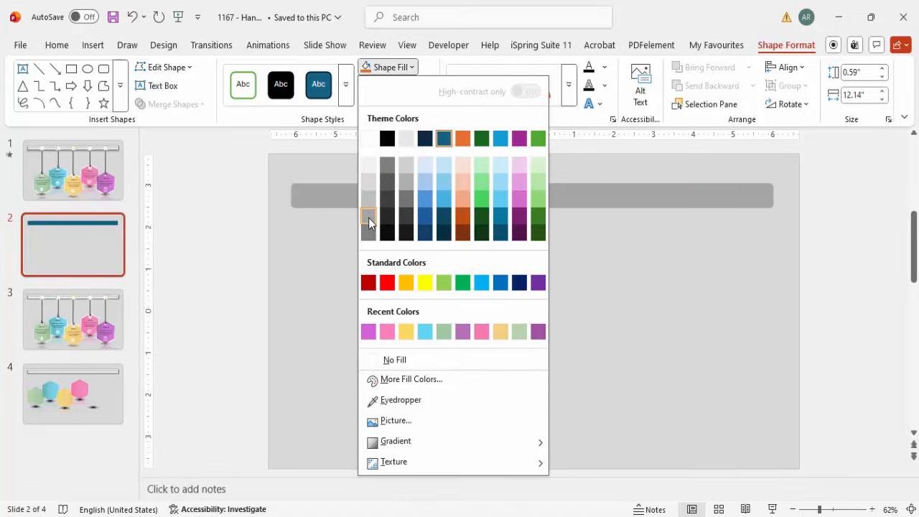
click(368, 218)
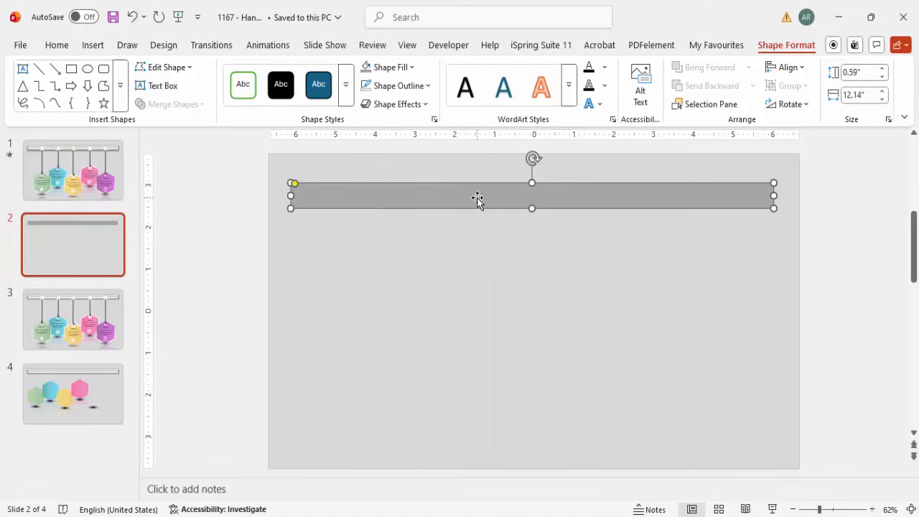
Apply an inset-style top bevel to the bar through its 3-D format settings.
right_click(476, 197)
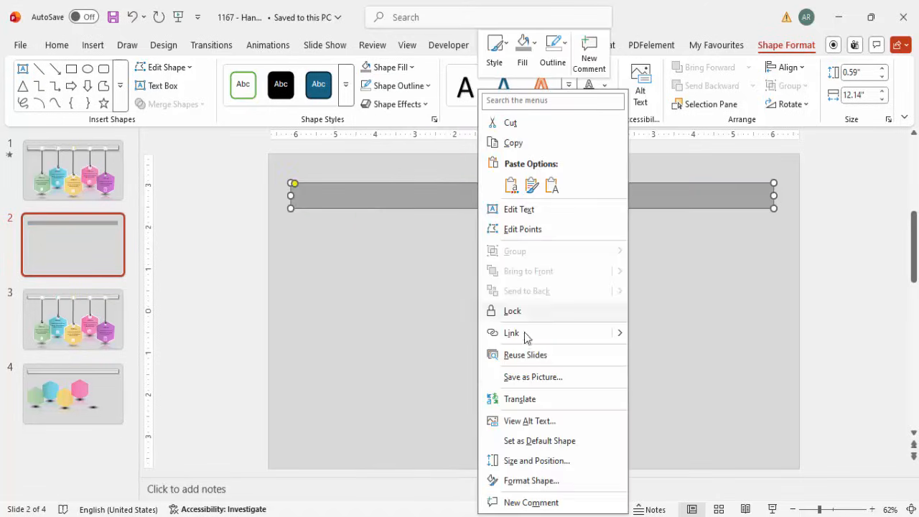
click(548, 480)
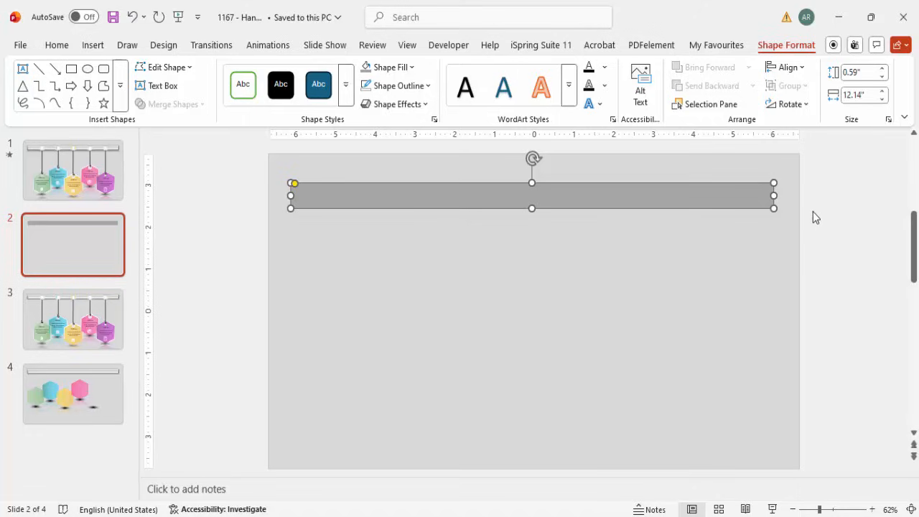
click(778, 201)
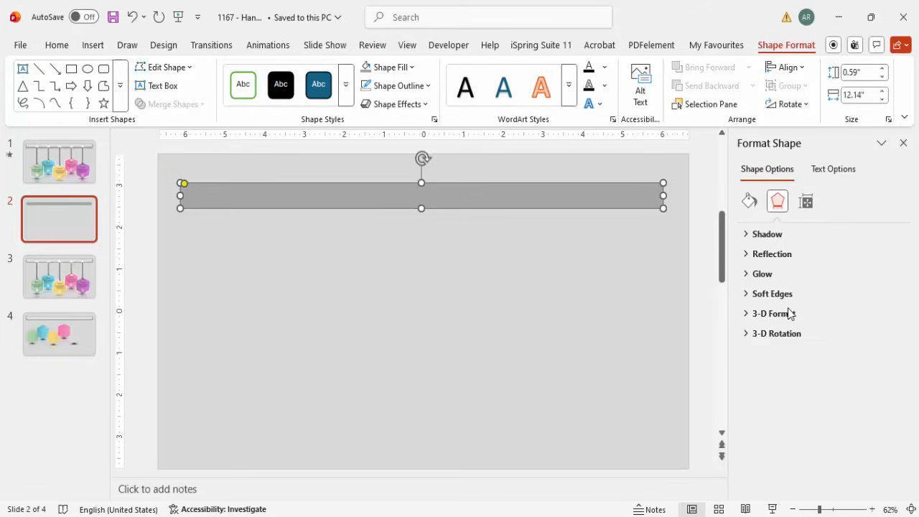
click(780, 318)
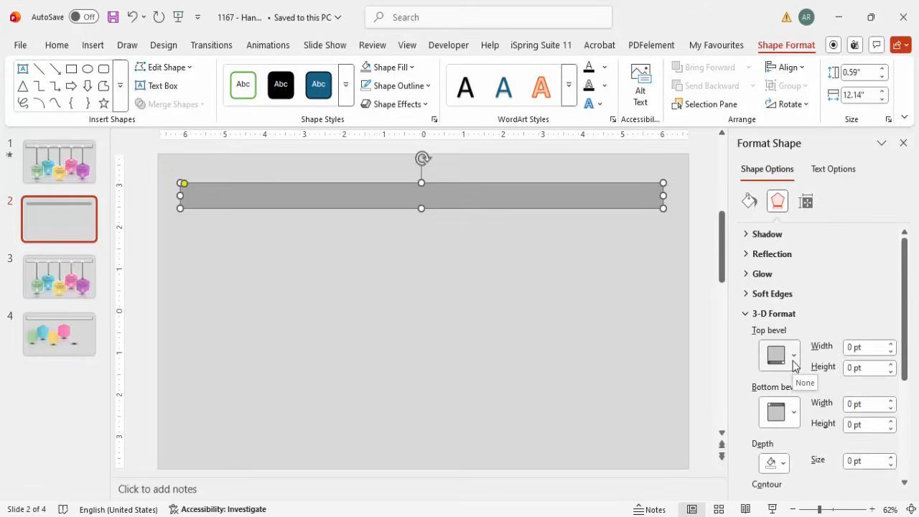
click(794, 364)
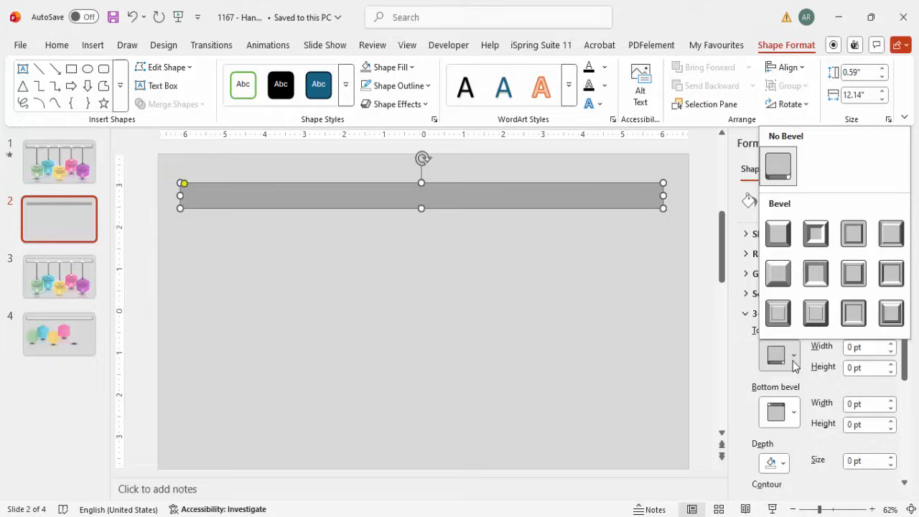
click(816, 232)
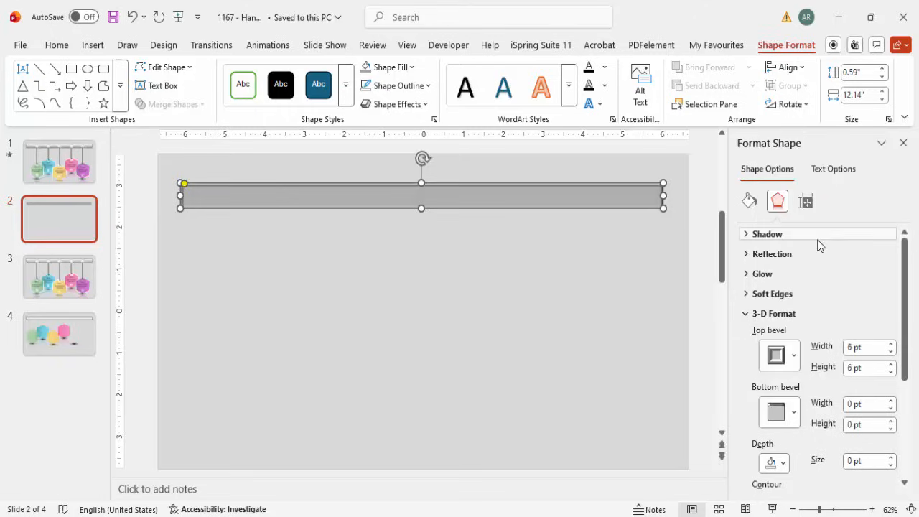
Set the width of the bar's top bevel to 20 pt.
click(890, 345)
click(890, 345)
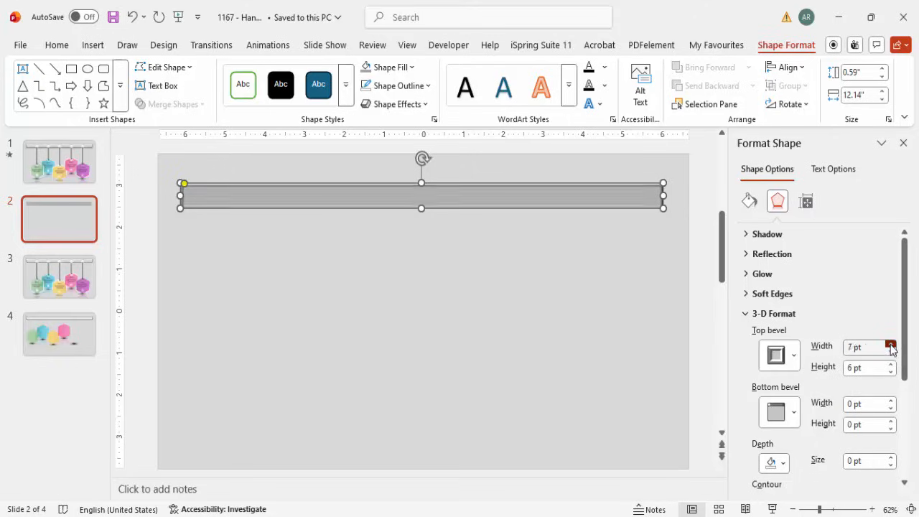
click(890, 345)
click(890, 345)
click(890, 345)
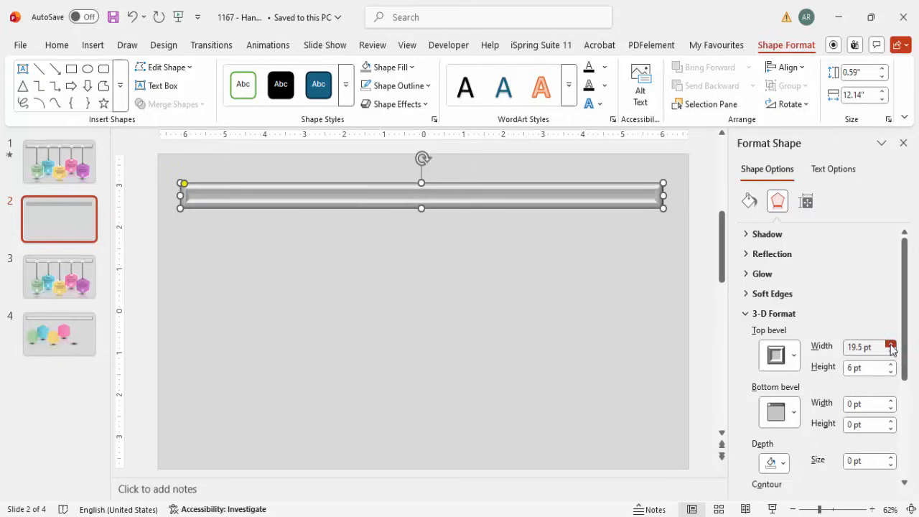
click(890, 346)
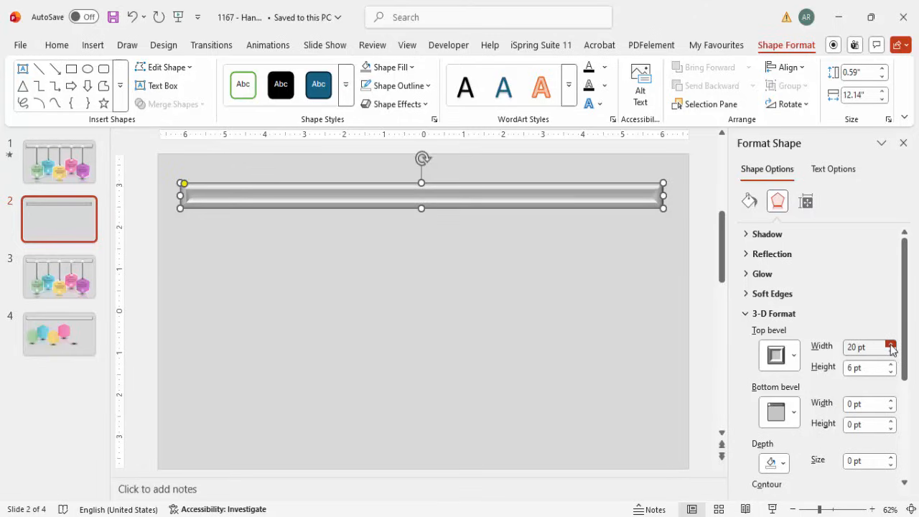
Change the bar's fill to White, Background 1, Darker 15%, and deselect it.
click(400, 68)
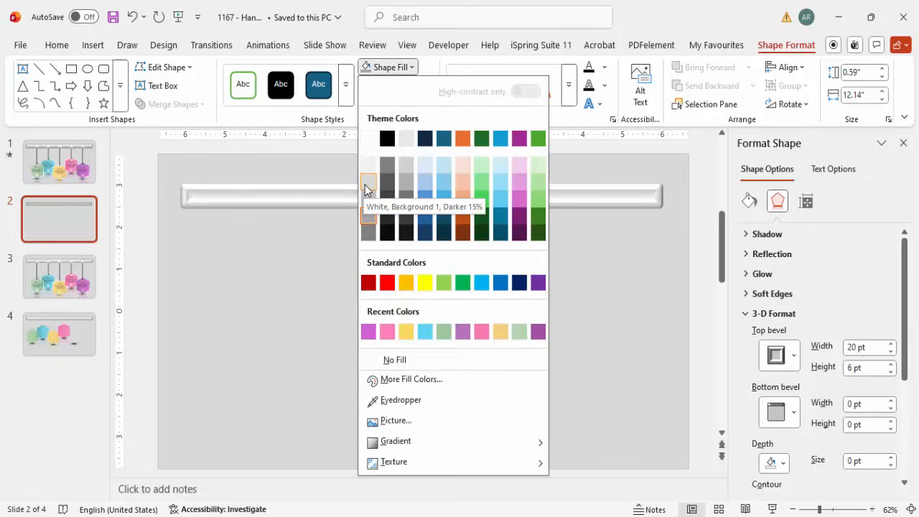
click(366, 190)
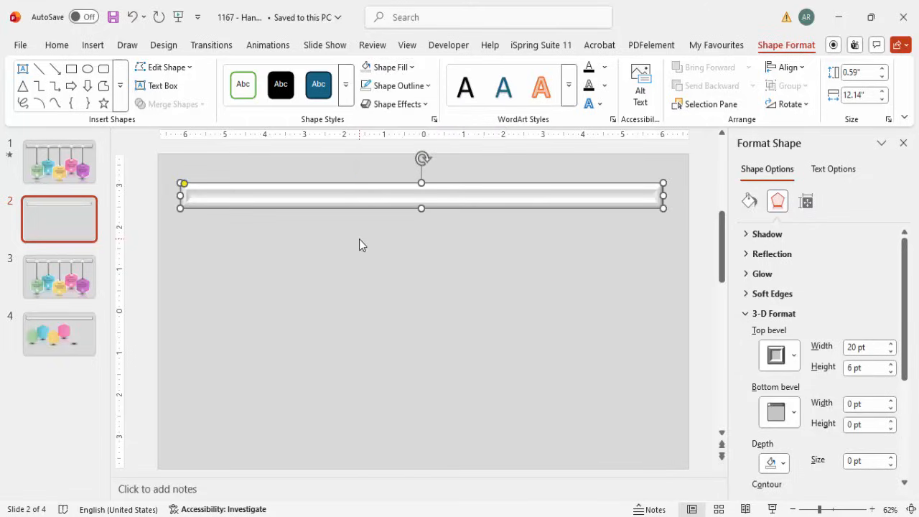
click(359, 240)
Insert a hexagon about 1" high and 1.16" wide near the slide's centre and rotate it 90° so a corner points up.
click(93, 44)
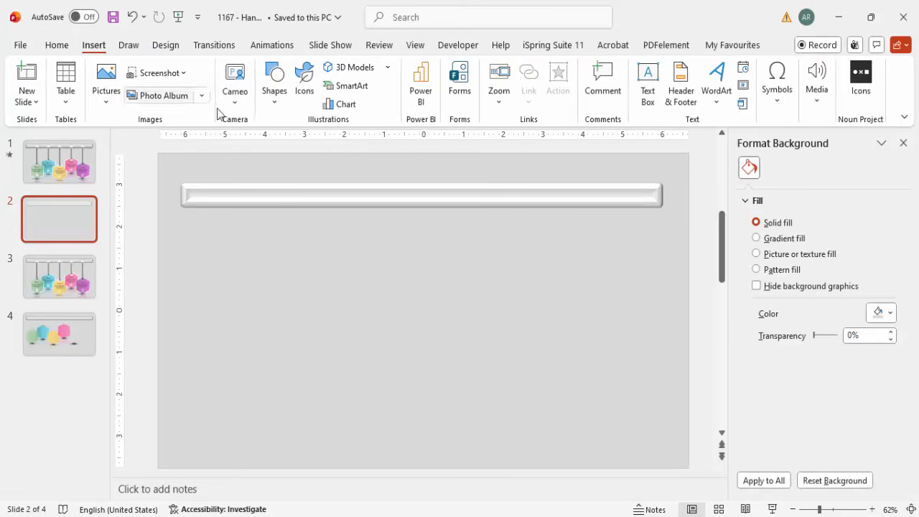
click(274, 86)
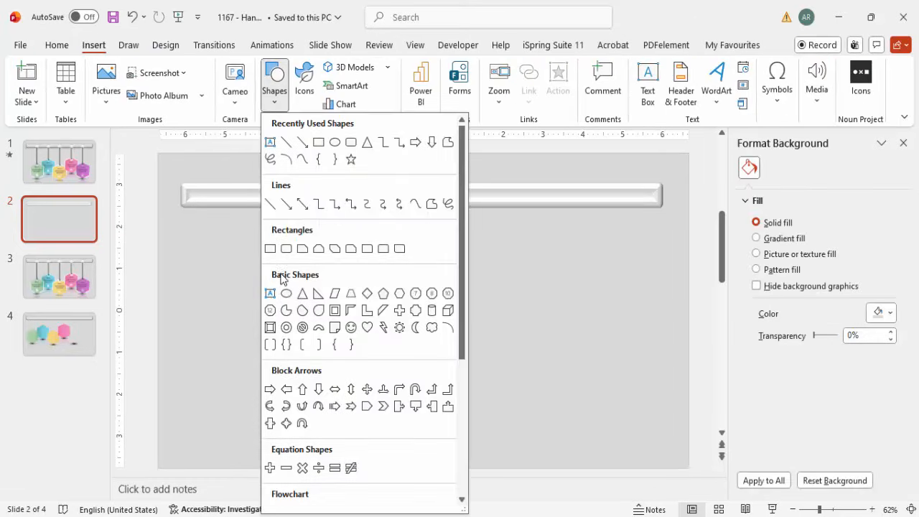
click(400, 293)
click(394, 295)
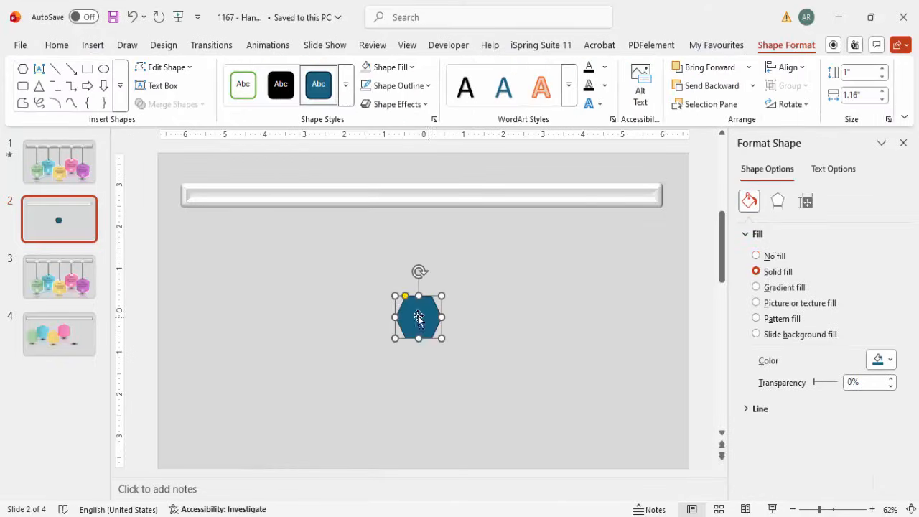
click(541, 345)
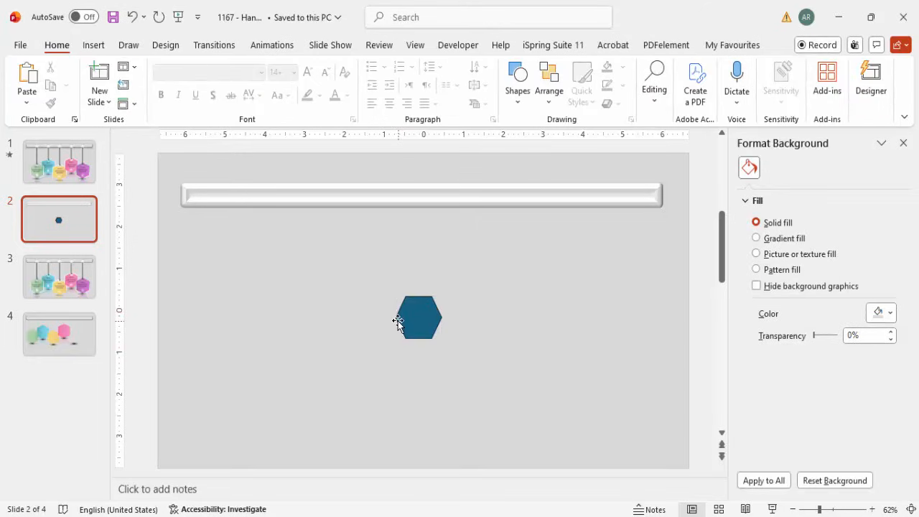
click(419, 322)
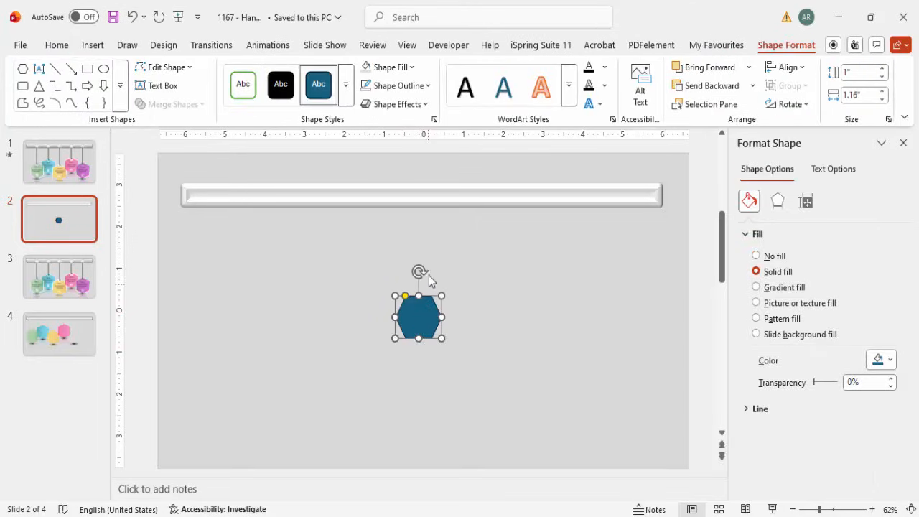
drag(418, 271, 462, 317)
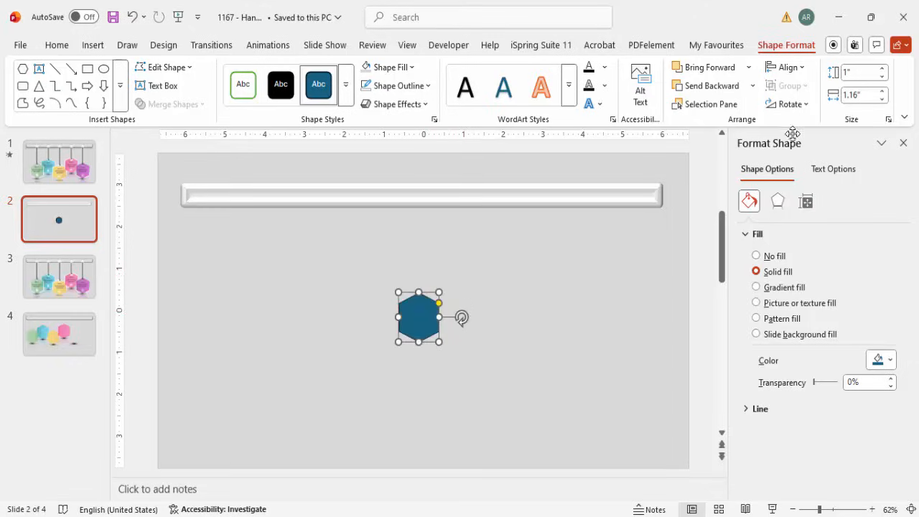
Set the hexagon's height to 2.3" and its width to 2.6".
click(858, 75)
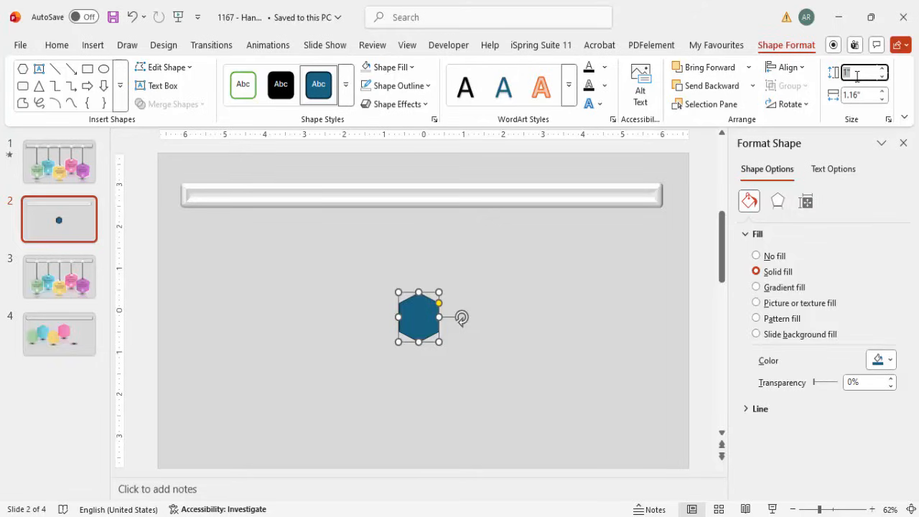
text(2.3)
click(870, 95)
text(2.6)
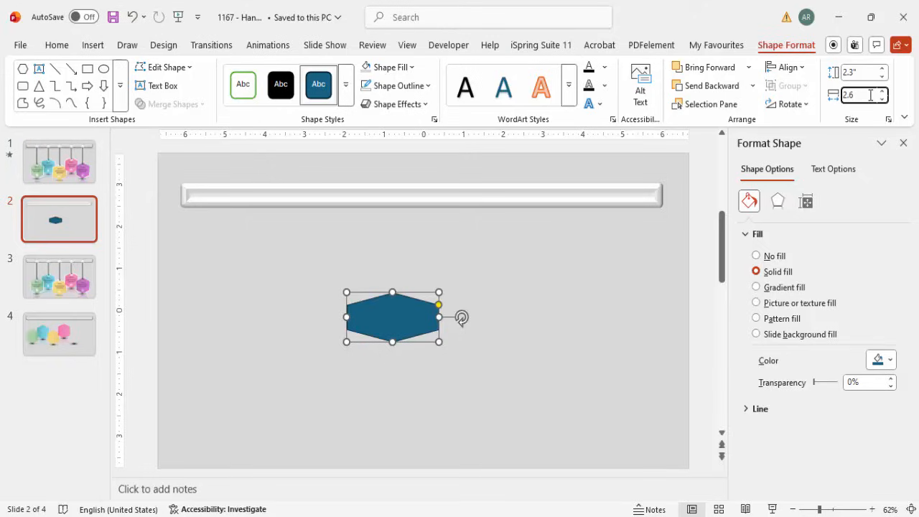
key(Return)
Move the hexagon to the lower-left area of the slide and give it a white outline.
drag(410, 334, 262, 345)
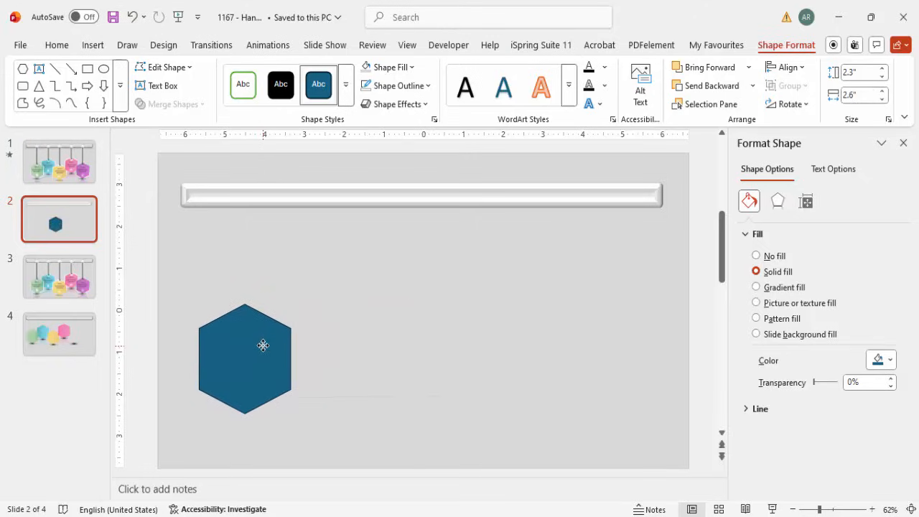
click(398, 88)
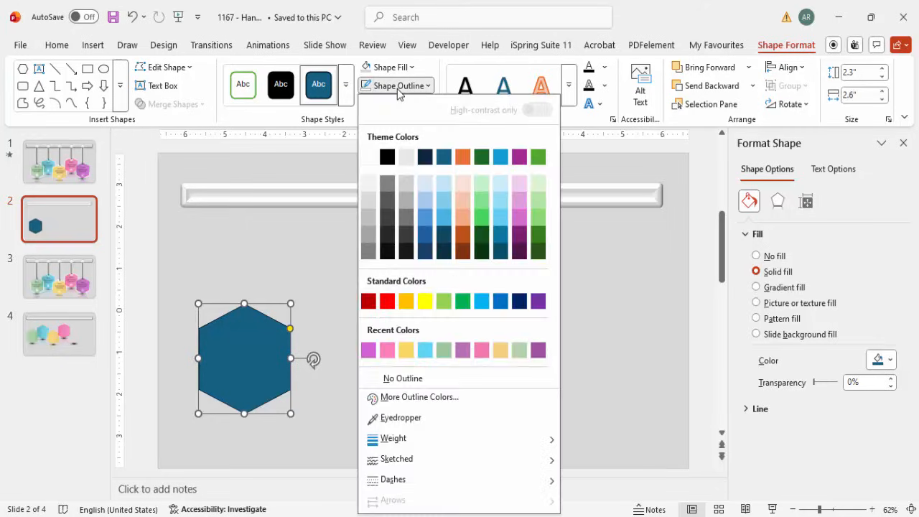
click(371, 157)
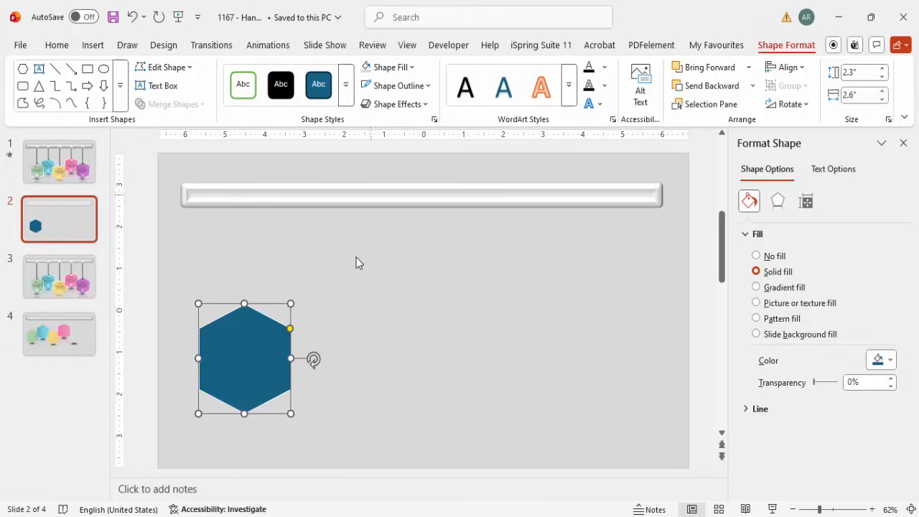
Give the hexagon a linear gradient fill and delete the two middle gradient stops, keeping only the end stops.
click(781, 290)
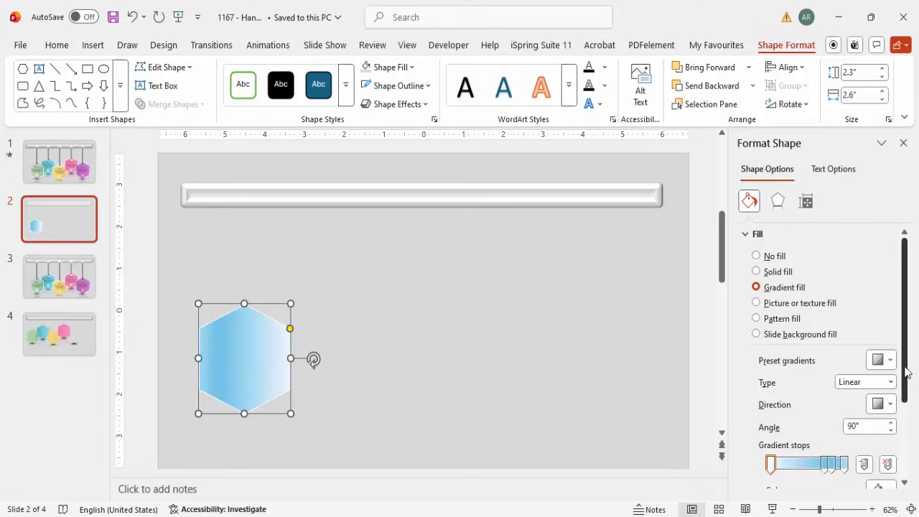
drag(910, 371, 914, 414)
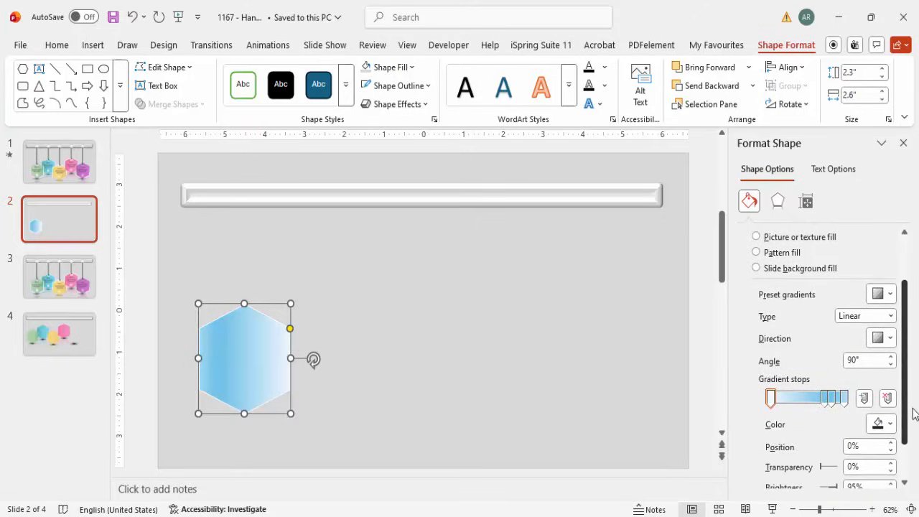
click(831, 400)
drag(831, 400, 824, 400)
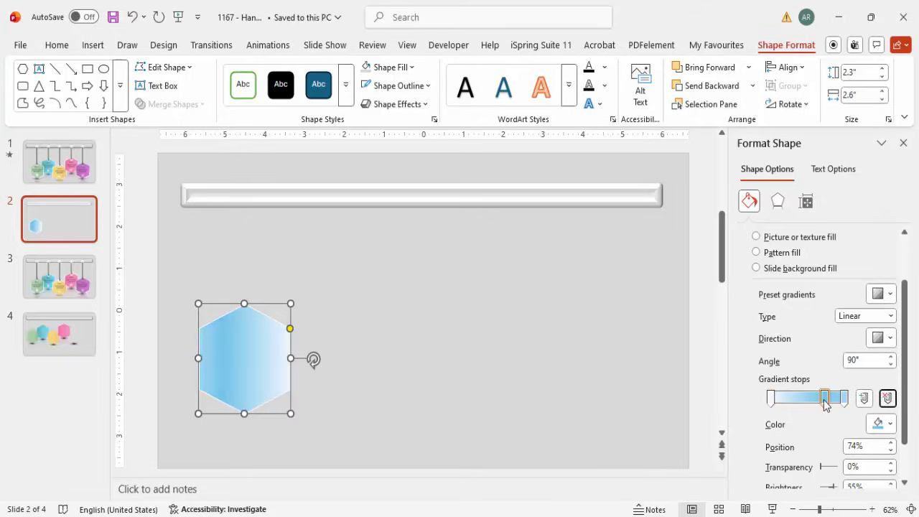
click(887, 398)
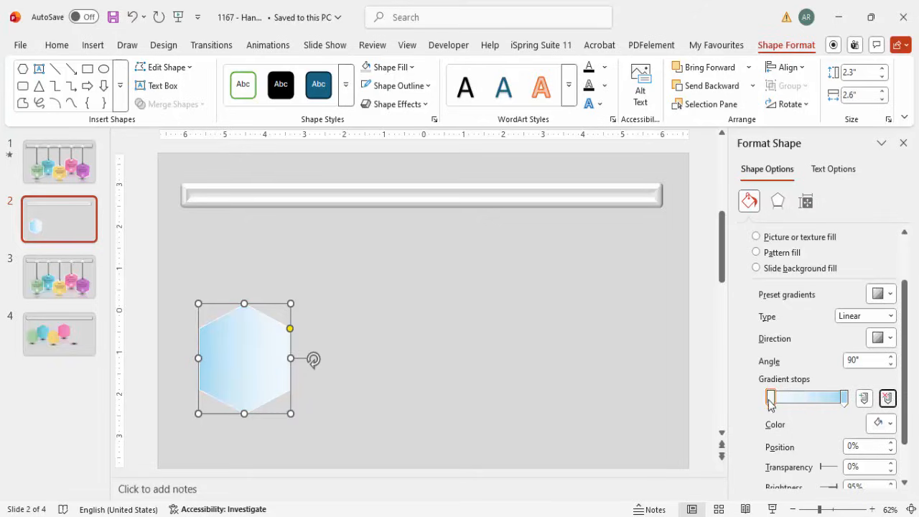
Colour the hexagon's first gradient stop with the recent orchid purple and its last stop with the recent pink.
click(877, 423)
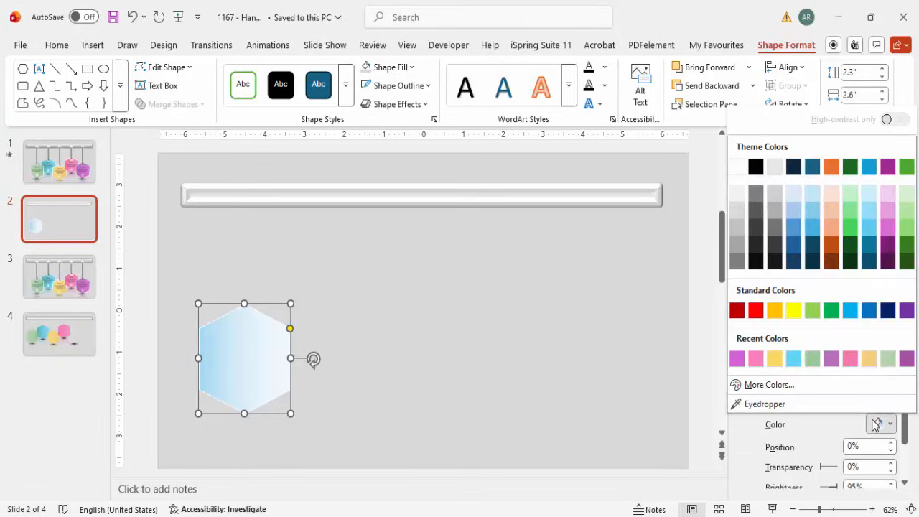
click(737, 359)
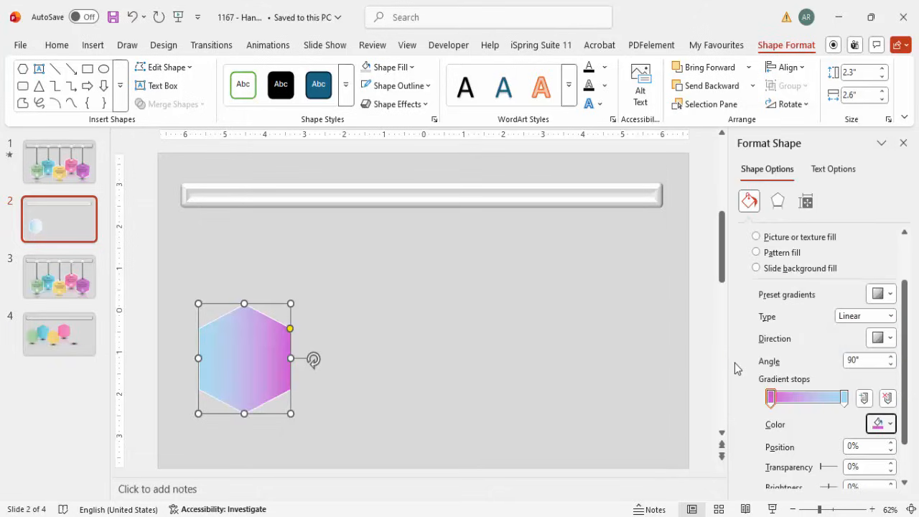
click(844, 397)
click(888, 425)
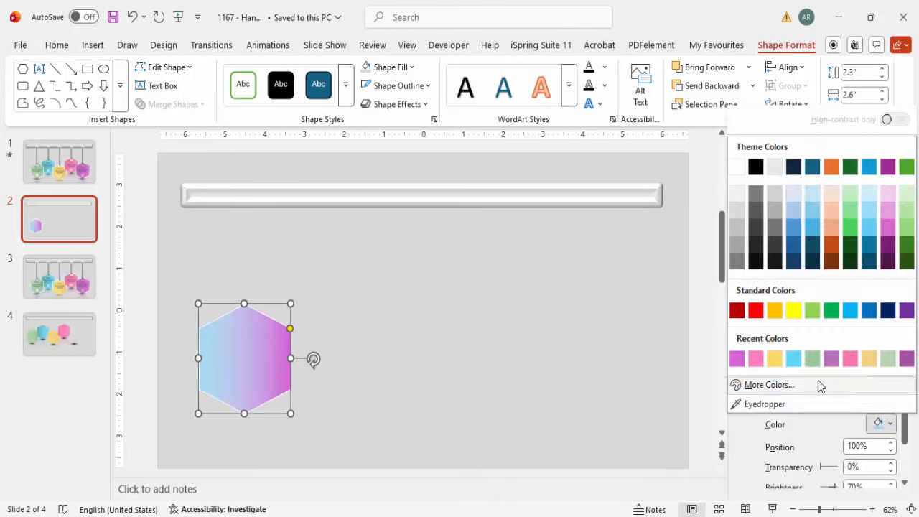
click(755, 359)
click(351, 357)
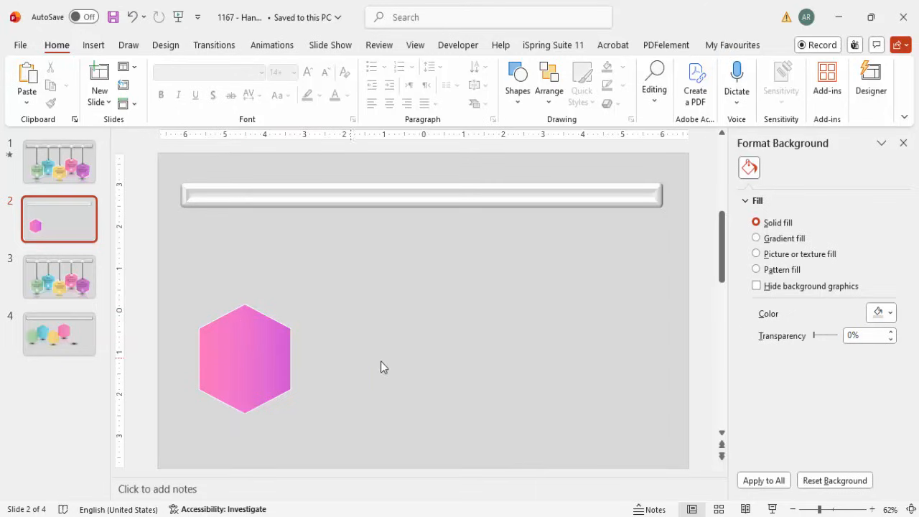
Duplicate the hexagon, shrink the copy to about 0.32" by 0.37", and centre it just inside the large hexagon's upper corner.
click(241, 334)
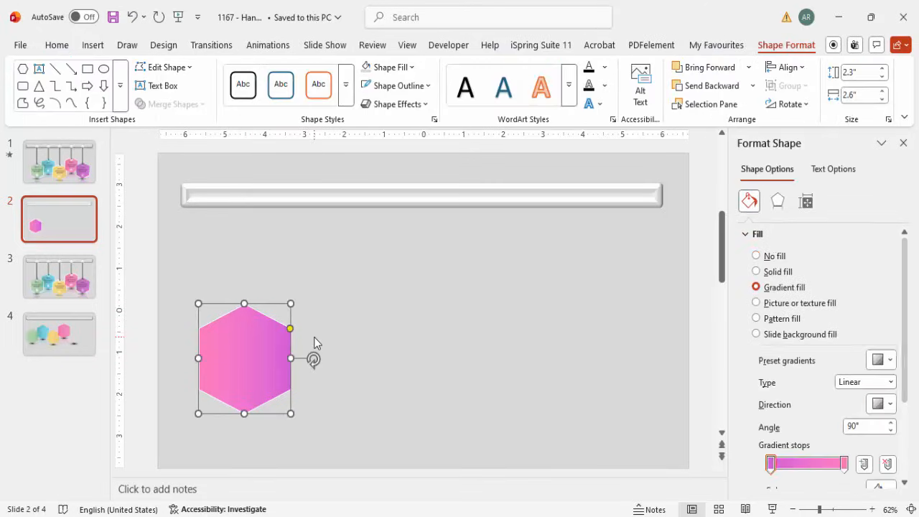
drag(219, 339, 287, 301)
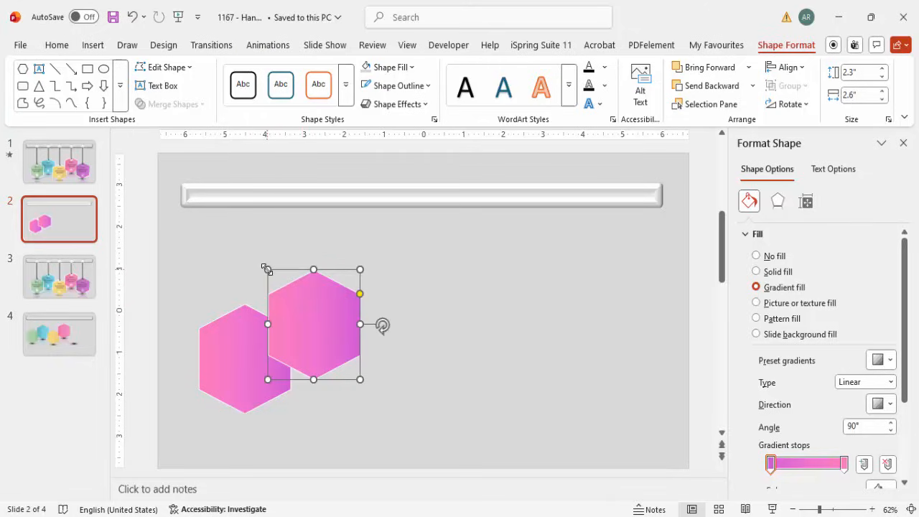
drag(267, 269, 344, 362)
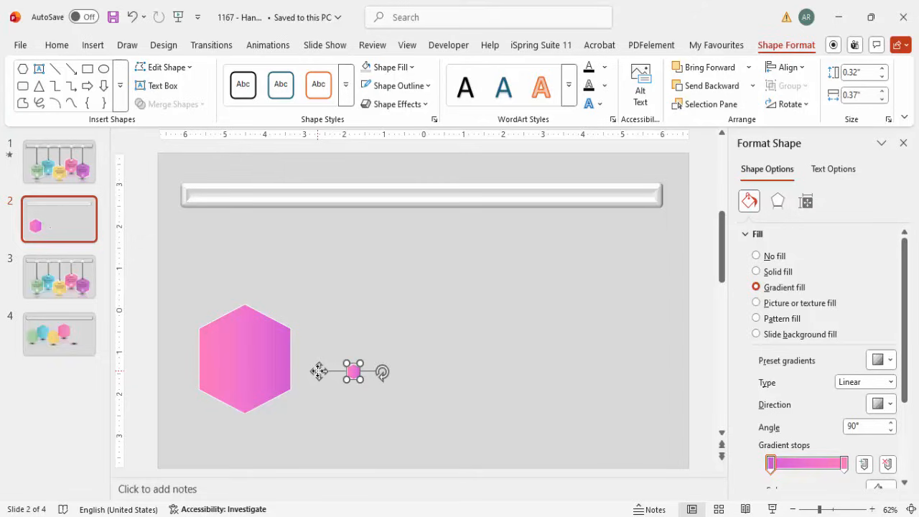
drag(319, 371, 209, 323)
click(315, 339)
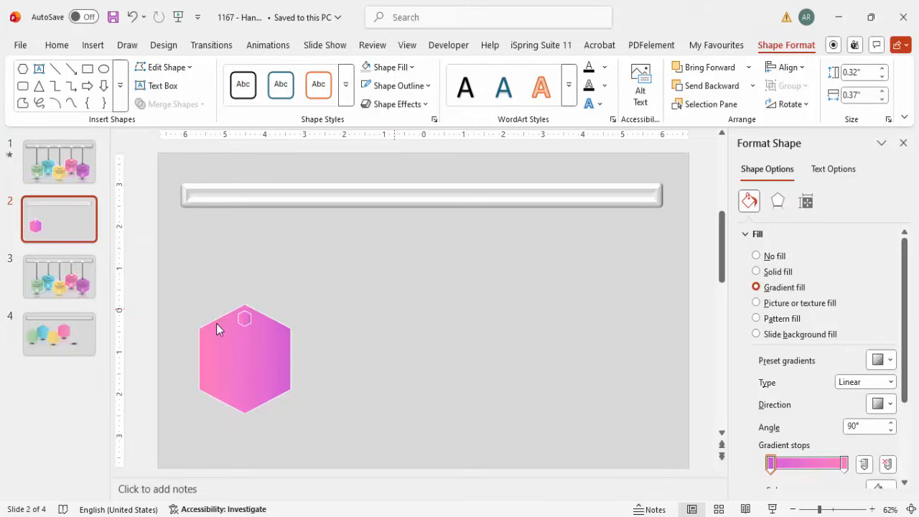
Subtract the small hexagon from the large one to cut a hanging hole near its upper corner.
click(287, 335)
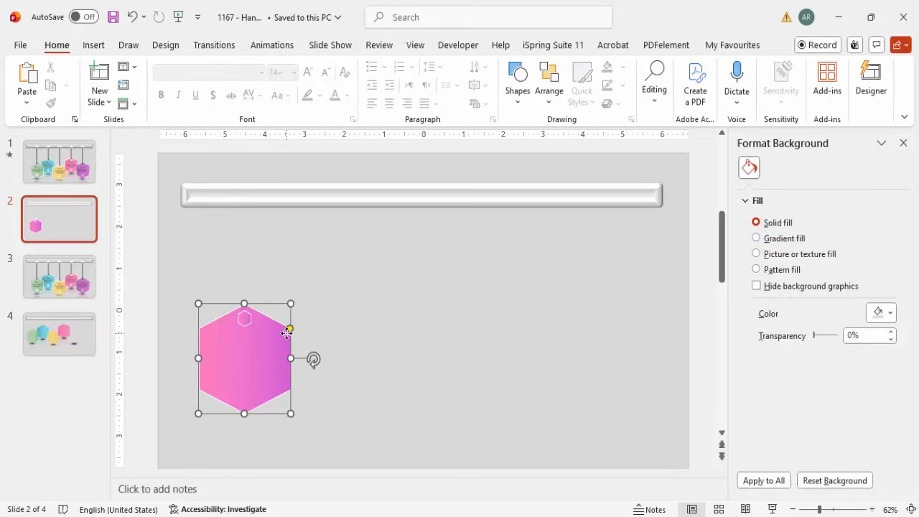
shift+click(244, 320)
click(202, 105)
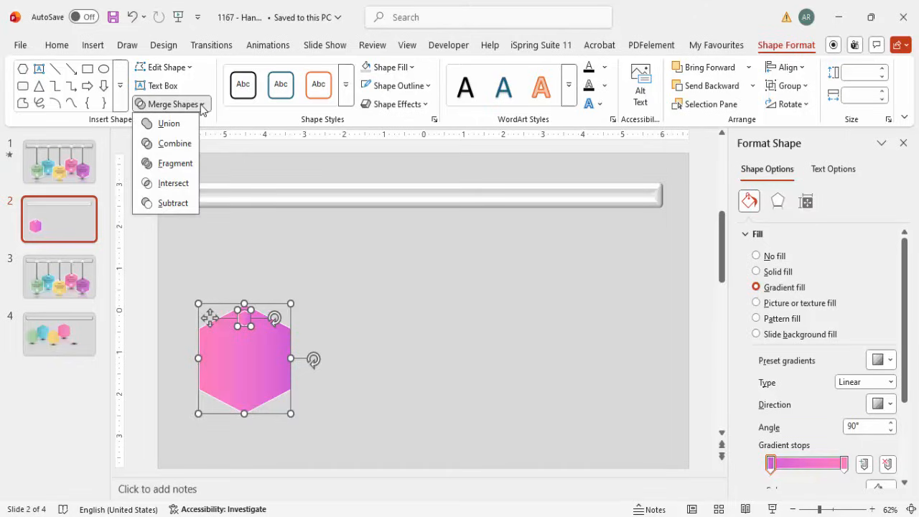
click(172, 203)
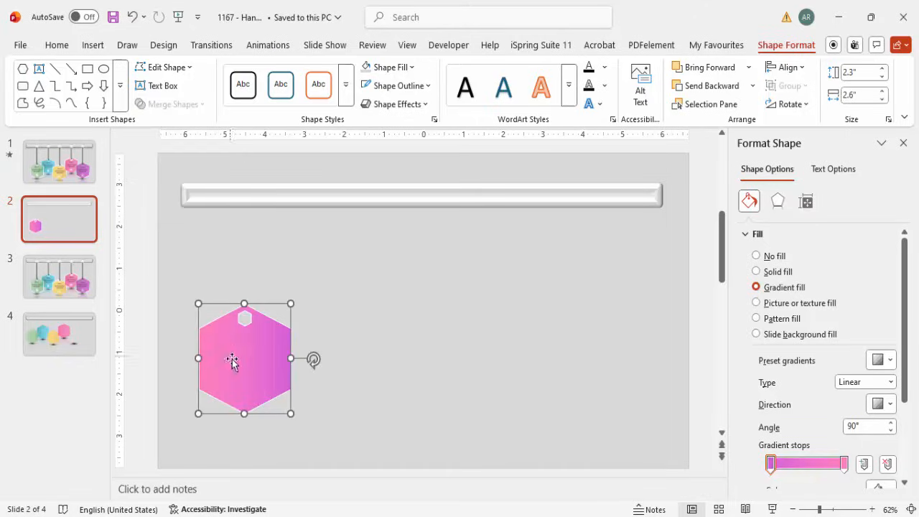
Move the hexagon with the hole slightly down and to the left so its upper corner meets the slide's horizontal centre line.
mouse_move(222, 369)
mouse_down()
mouse_move(249, 244)
mouse_move(215, 378)
mouse_move(217, 361)
mouse_move(215, 369)
mouse_up()
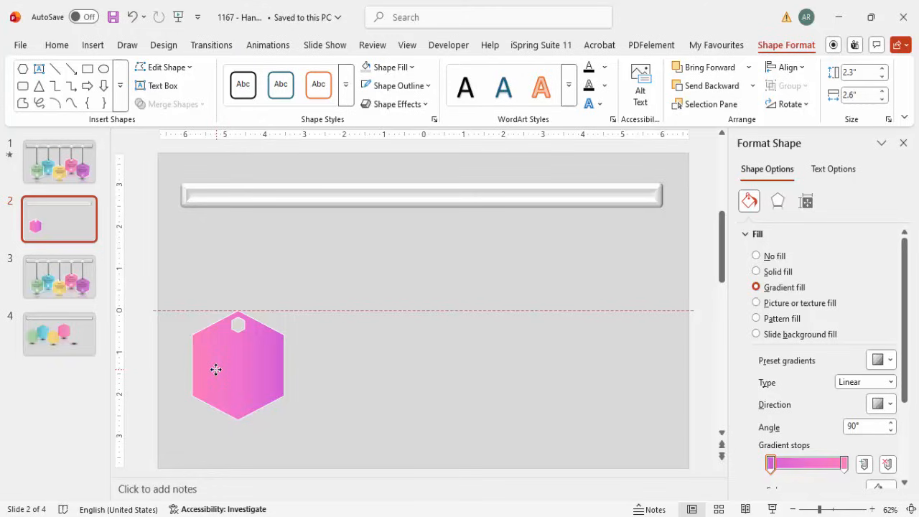
click(216, 367)
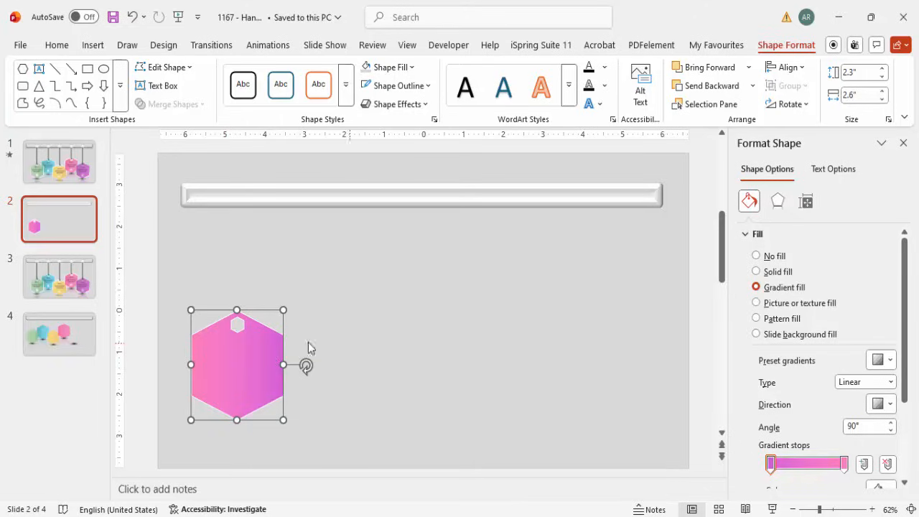
click(398, 332)
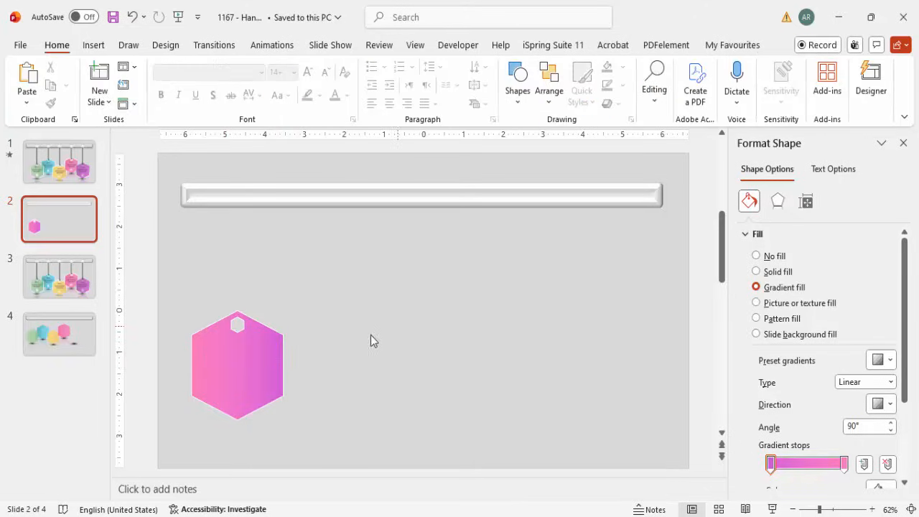
Set the transparency of both gradient stops of the pink hexagon to 20%.
click(263, 364)
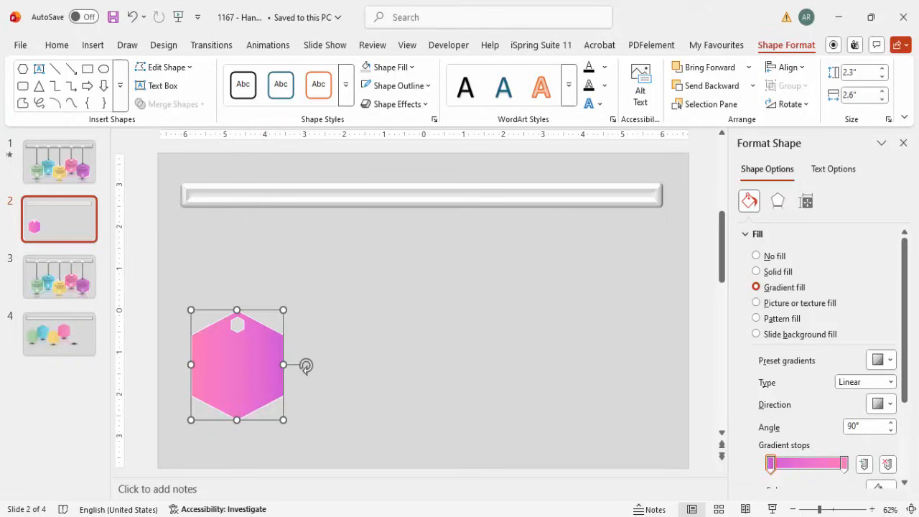
drag(909, 328, 910, 429)
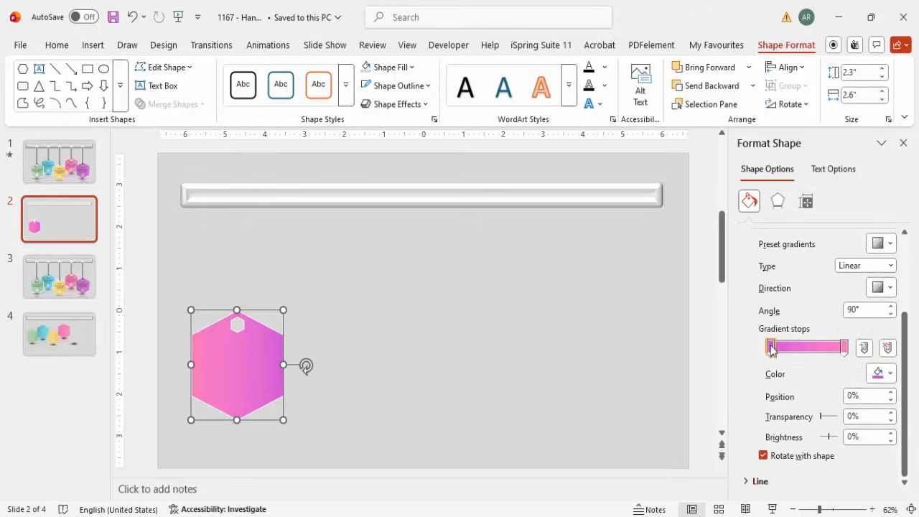
double_click(868, 416)
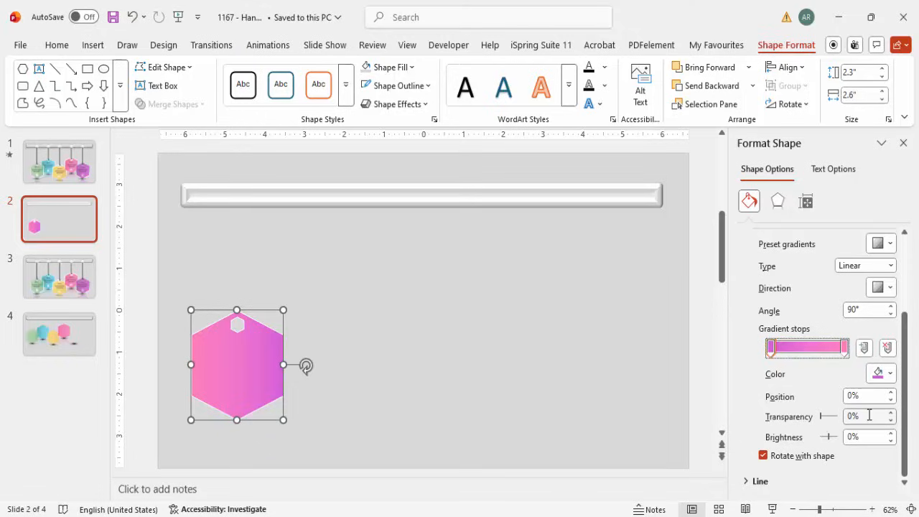
text(20)
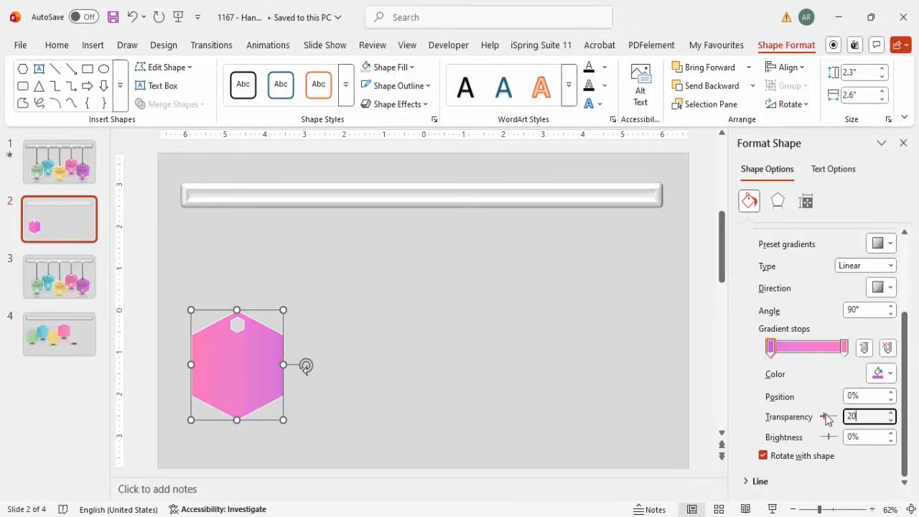
click(844, 347)
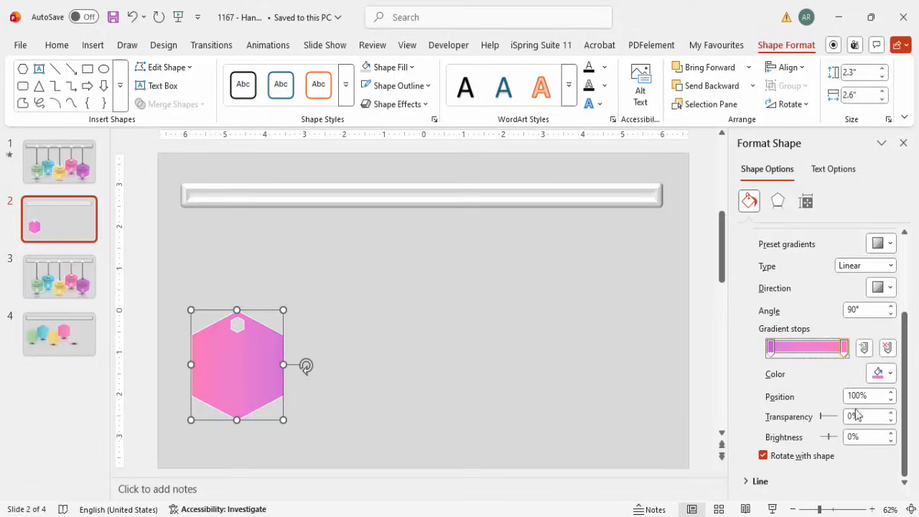
text(2)
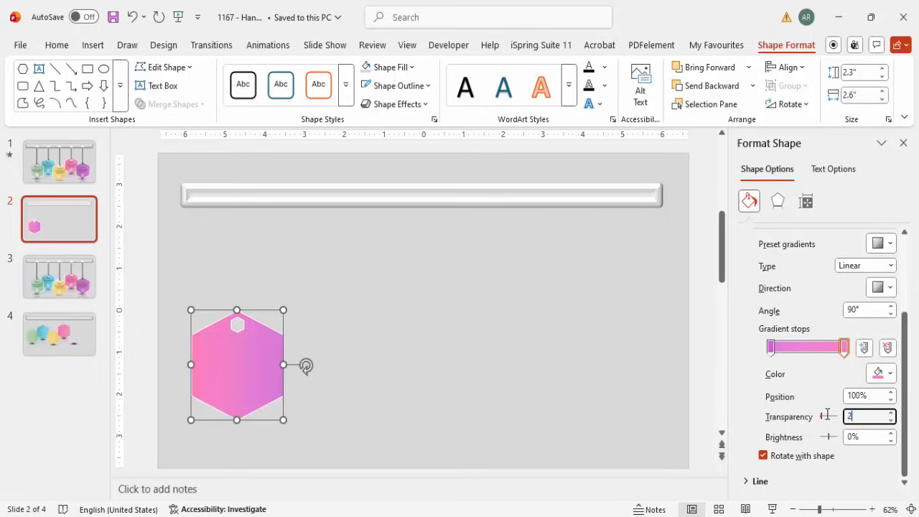
text(0)
key(Return)
click(314, 272)
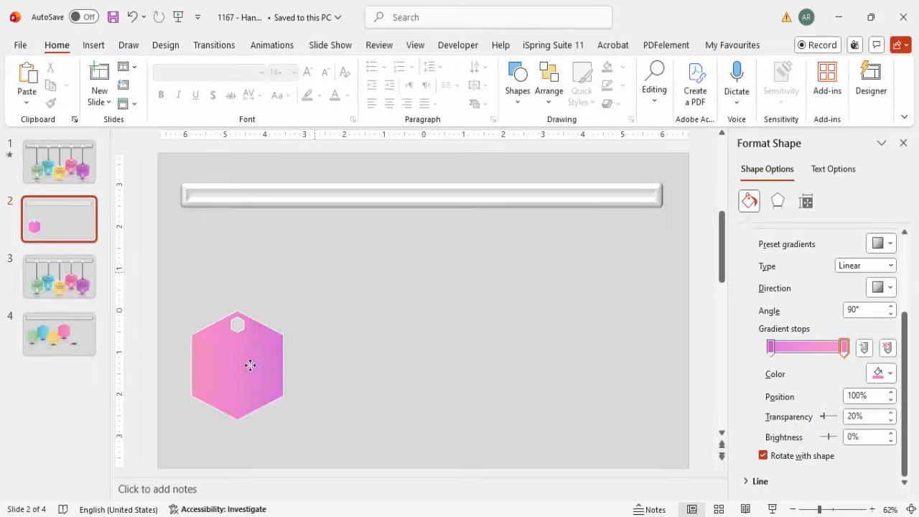
Duplicate the pink hexagon and place the copy to its right, slightly overlapping the original.
click(250, 365)
key(ctrl+d)
drag(255, 370, 322, 359)
click(228, 352)
Recolour the copied hexagon's gradient with standard Light Blue at the first stop and standard Blue at the last stop.
click(341, 346)
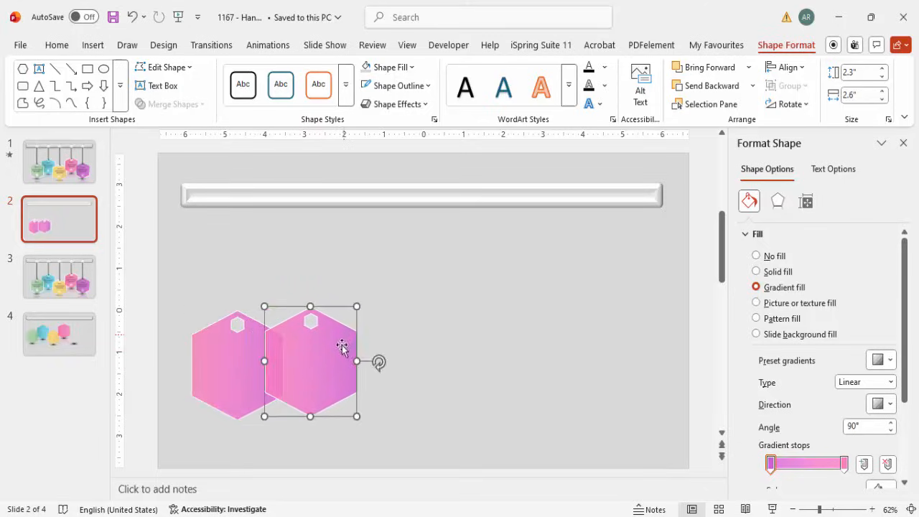
scroll(913, 354, down, 3)
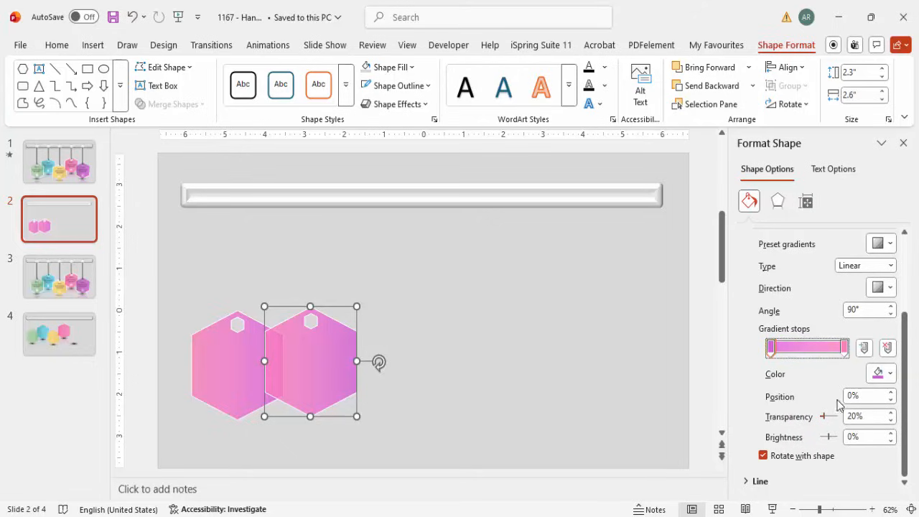
click(890, 374)
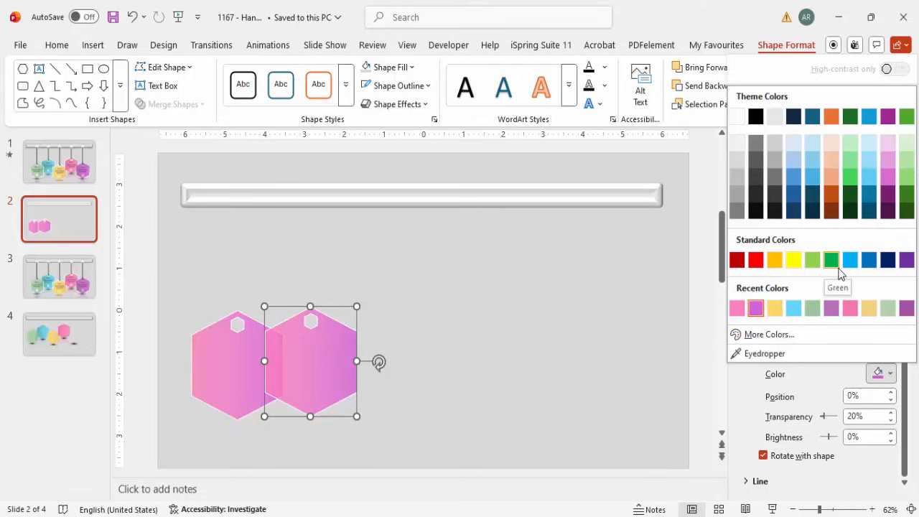
click(852, 267)
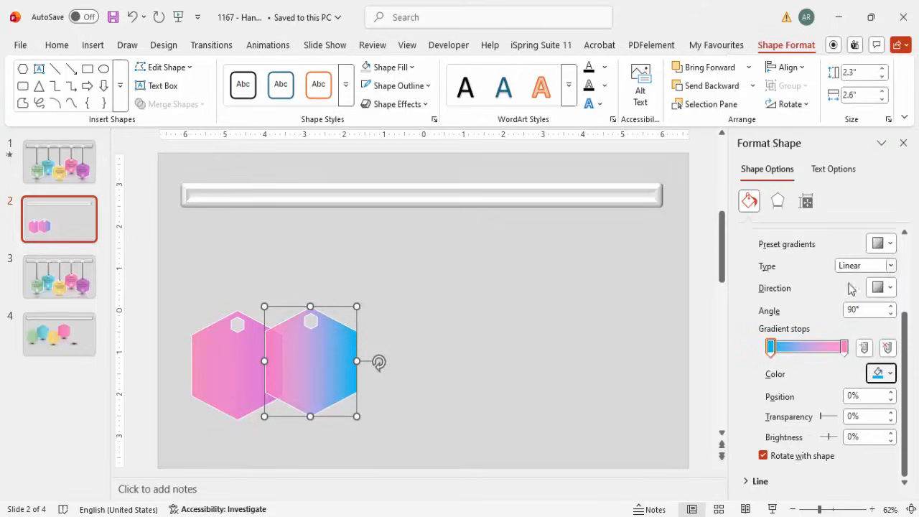
click(844, 347)
click(883, 376)
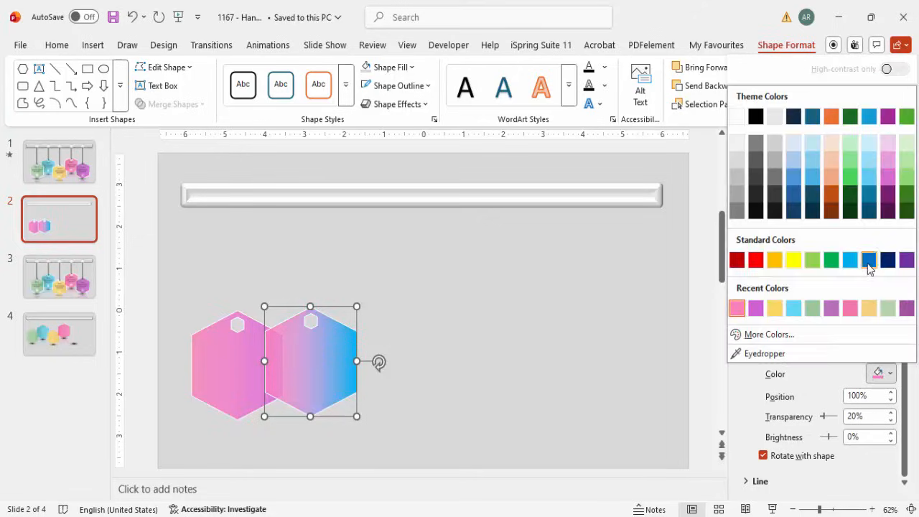
click(867, 260)
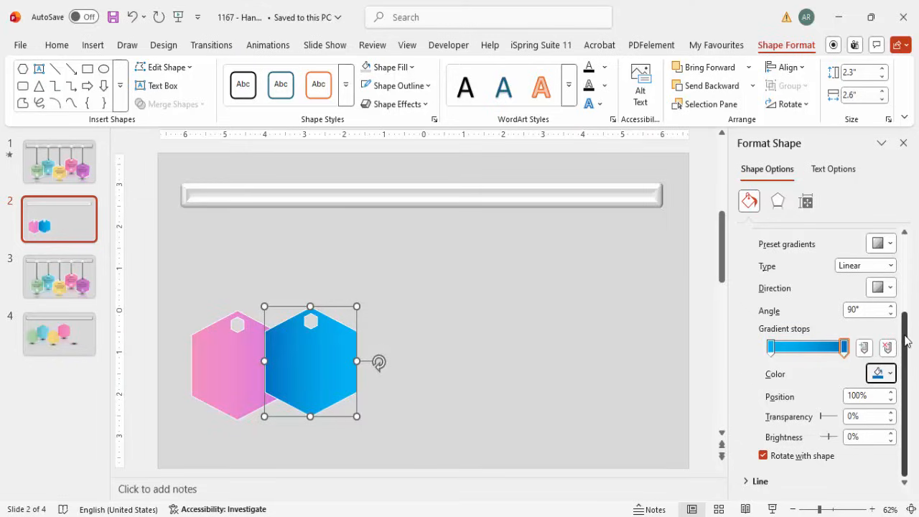
Set the transparency of both gradient stops of the blue hexagon to 20%.
drag(857, 416, 798, 411)
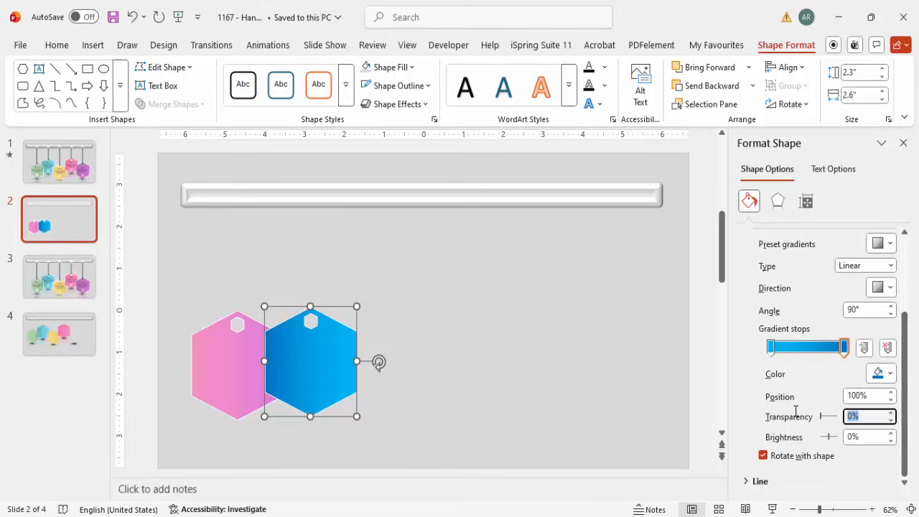
text(20)
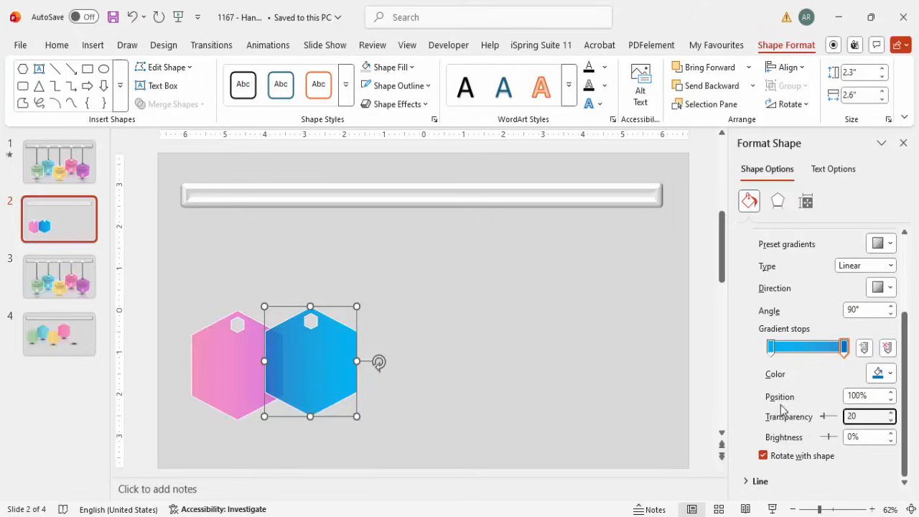
click(770, 347)
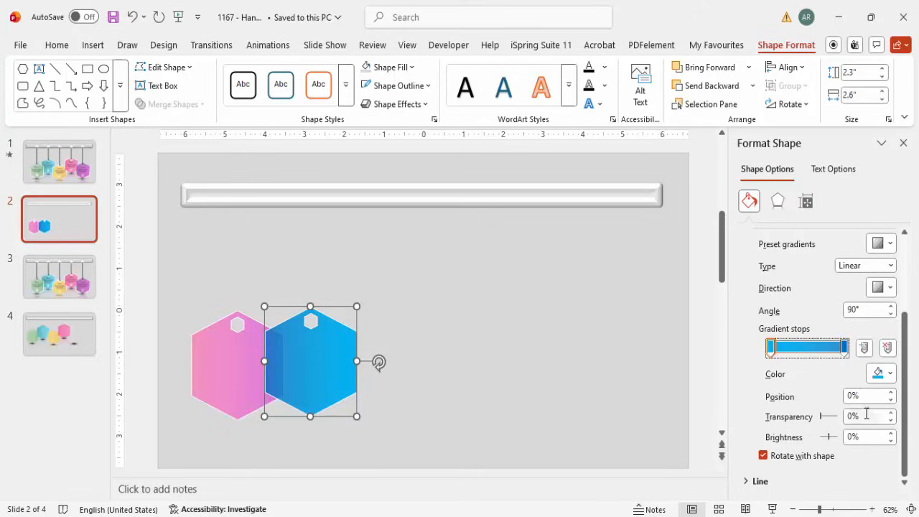
drag(865, 415, 814, 413)
text(20%)
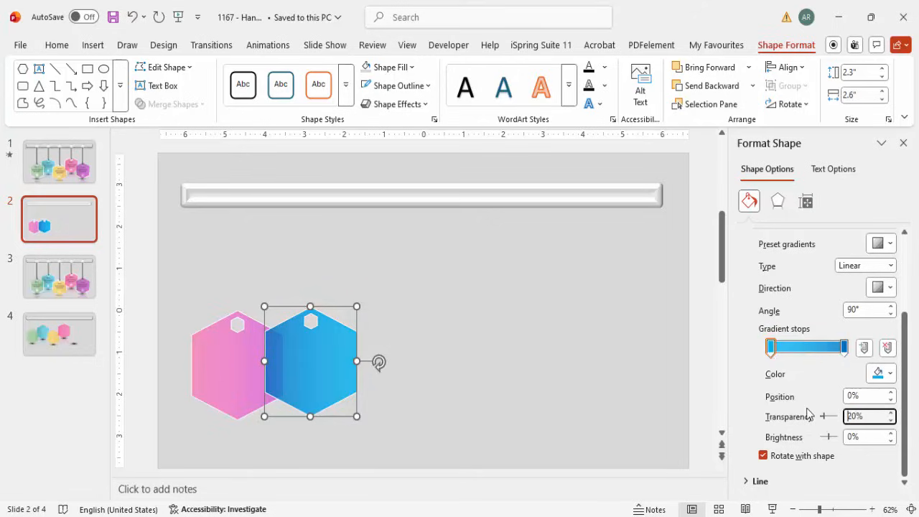
click(452, 300)
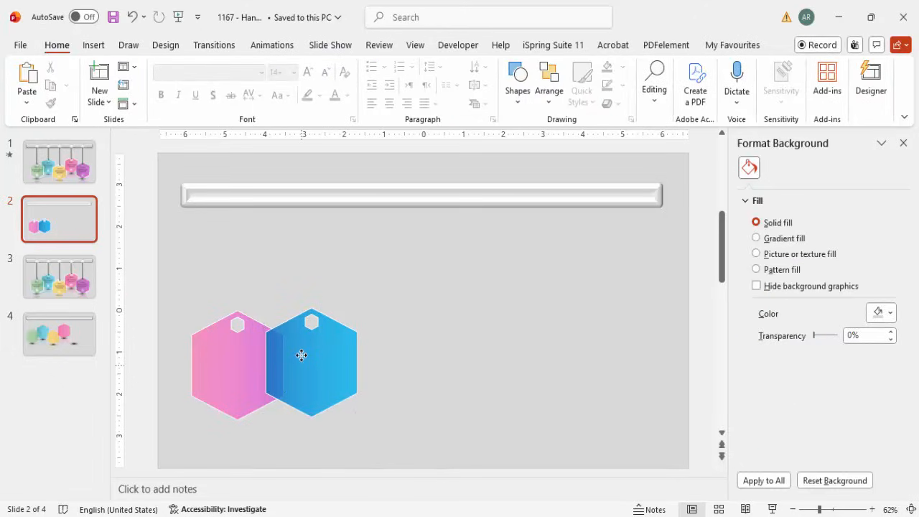
Raise the blue hexagon a little above the pink one and send it behind the pink hexagon.
drag(302, 353, 302, 346)
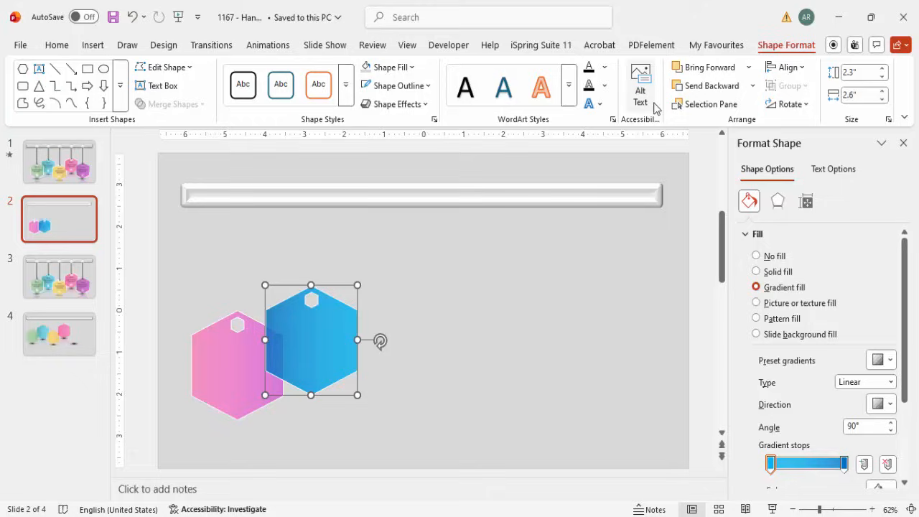
click(751, 86)
click(725, 124)
click(468, 300)
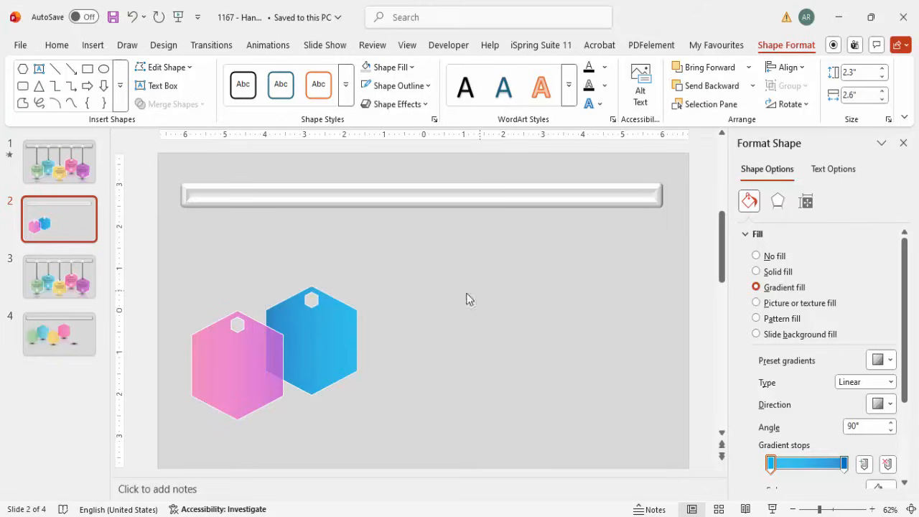
Copy the pink hexagon to the lower right of the blue one, overlapping its edge, and select the blue hexagon.
click(234, 379)
drag(234, 379, 400, 385)
click(332, 333)
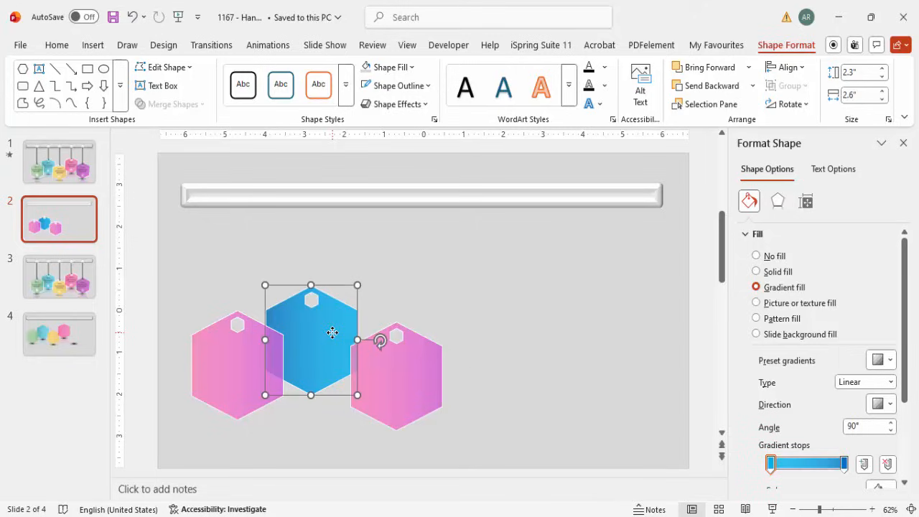
Copy the blue hexagon to the upper right of the second pink one, and place another pink hexagon copy at its lower right.
drag(332, 332, 491, 317)
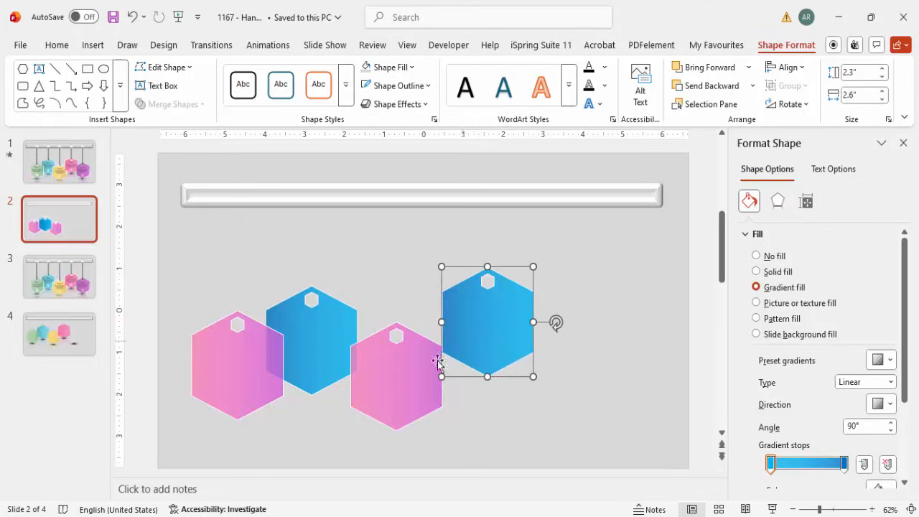
click(416, 372)
drag(416, 371, 586, 350)
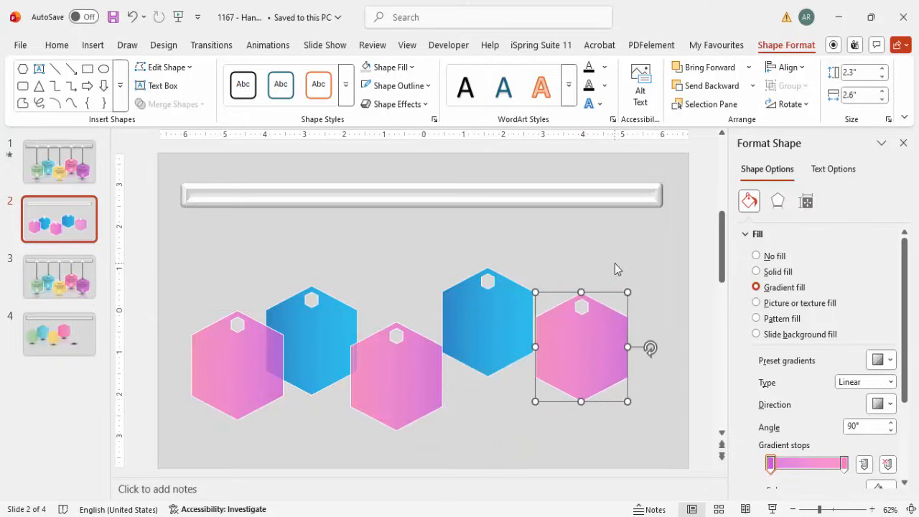
click(410, 376)
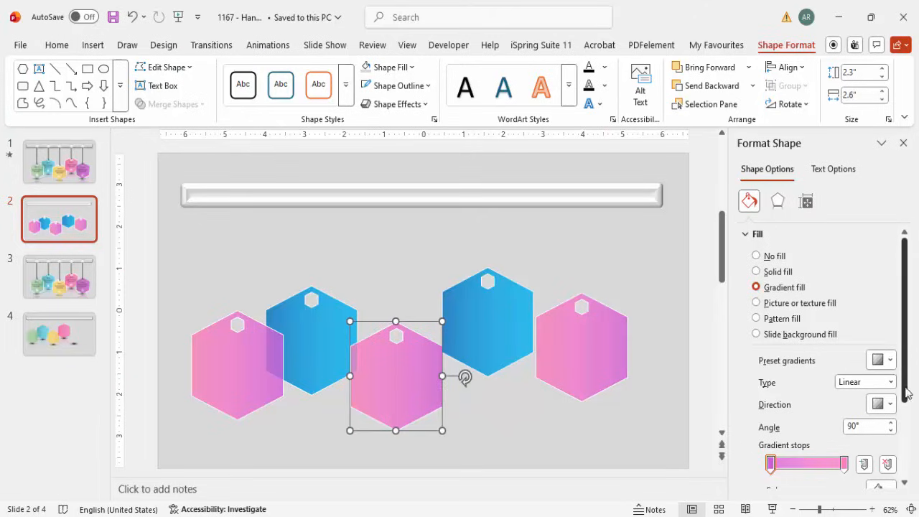
scroll(902, 390, down, 2)
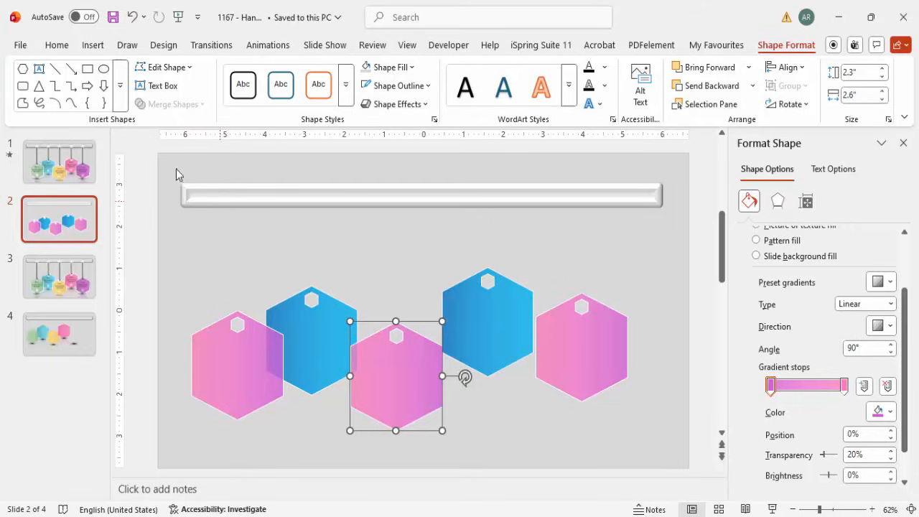
Insert a hexagon about 0.44" by 0.51" on the bar above the first pink card, rotated a quarter turn to stand point-up.
click(93, 46)
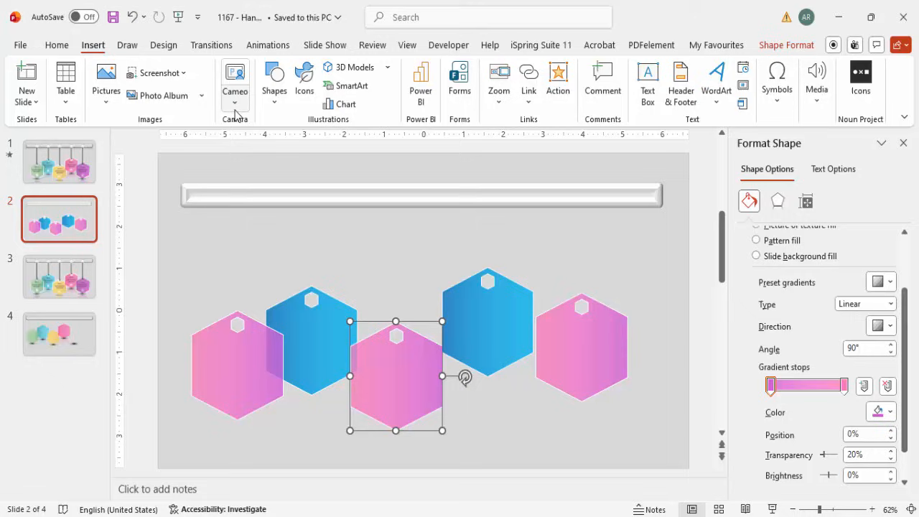
click(274, 85)
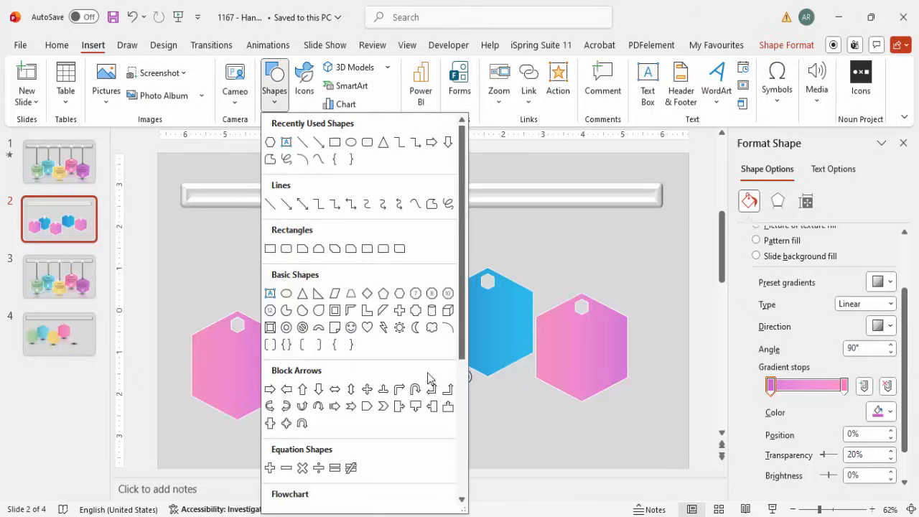
click(399, 293)
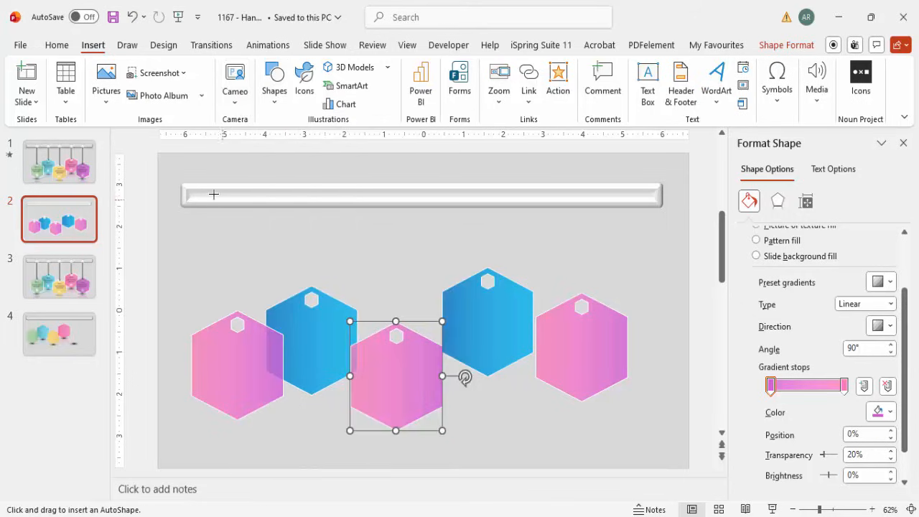
drag(216, 195, 228, 210)
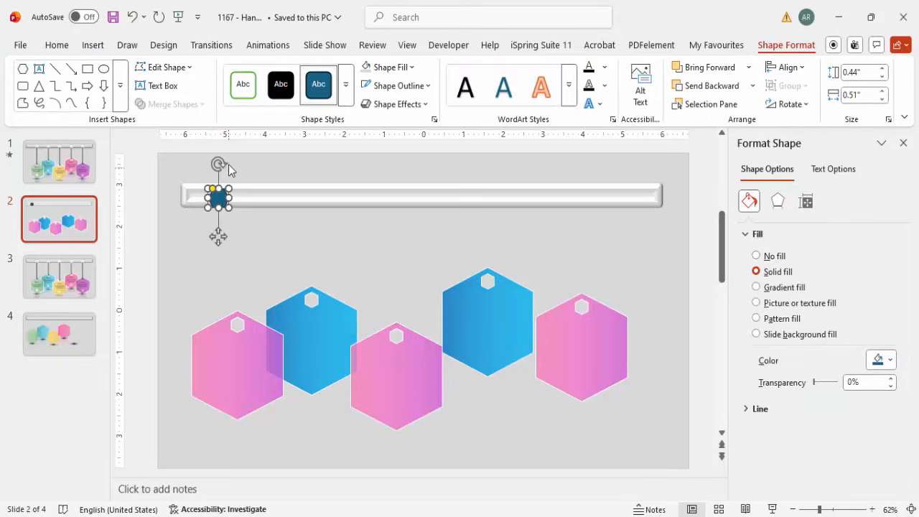
drag(226, 162, 236, 198)
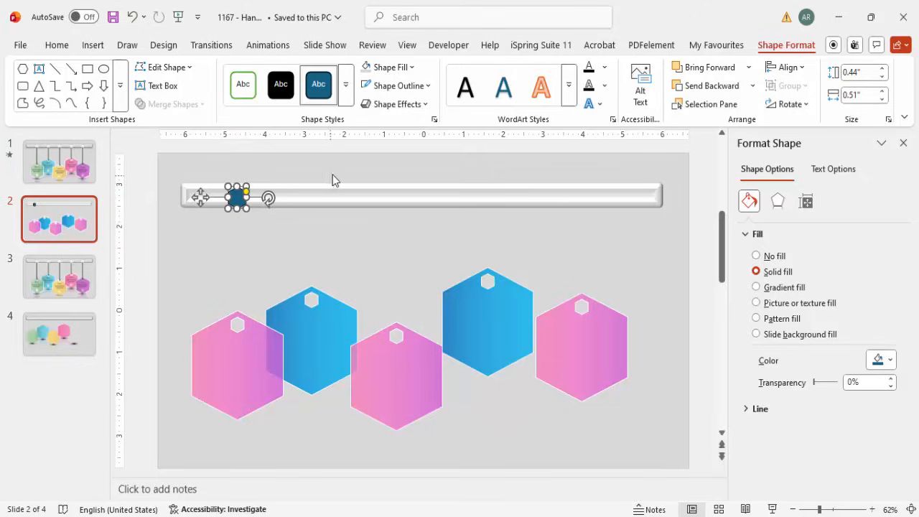
Fill the small hexagon on the bar with the recent pink colour and apply a 6 pt top bevel.
click(401, 67)
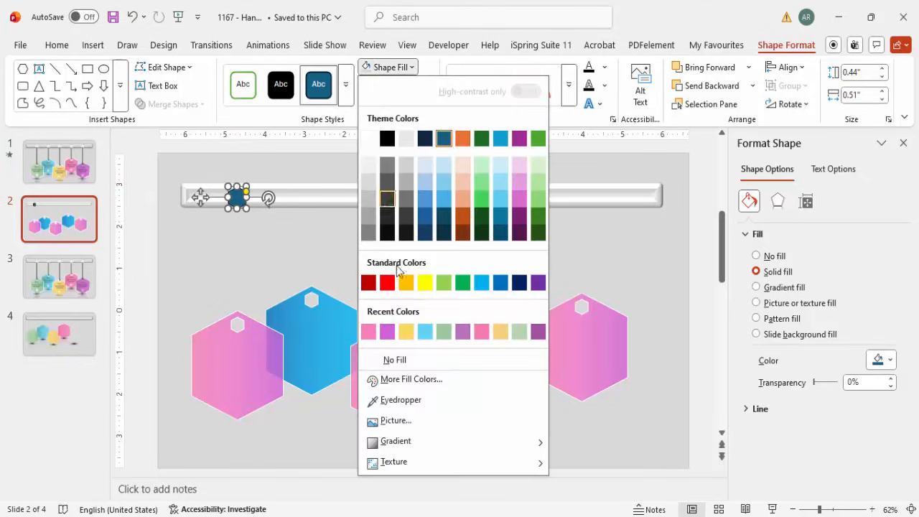
click(367, 332)
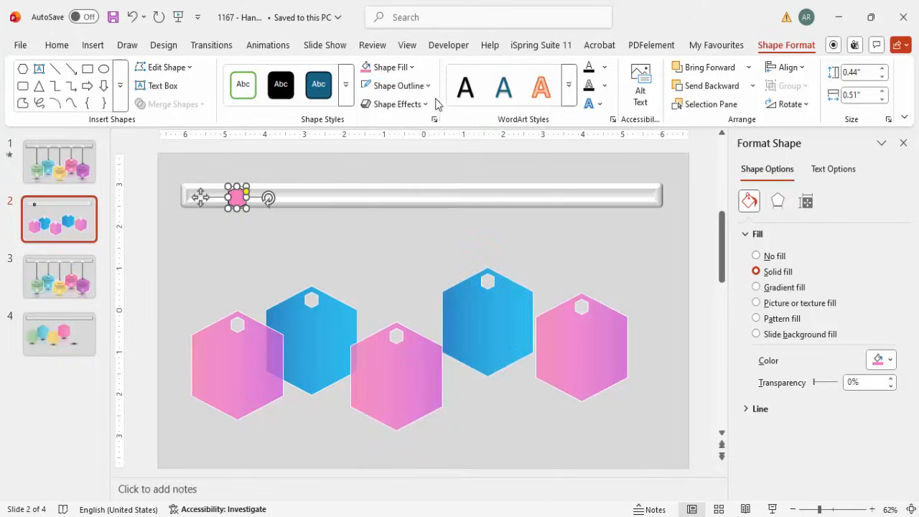
click(777, 201)
click(778, 353)
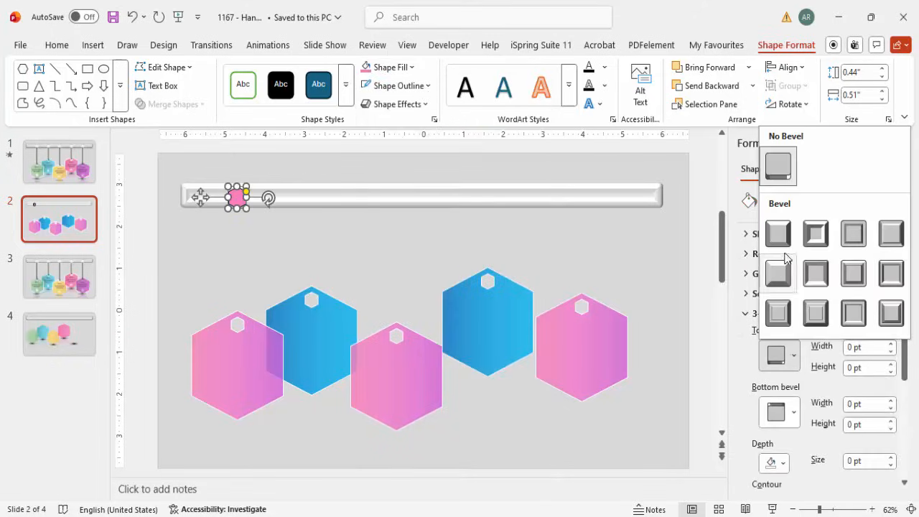
click(778, 232)
click(507, 234)
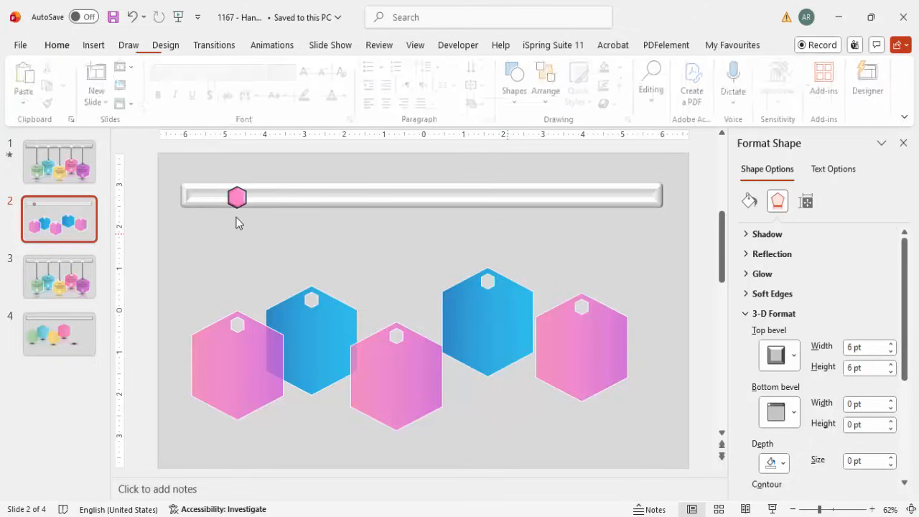
click(238, 204)
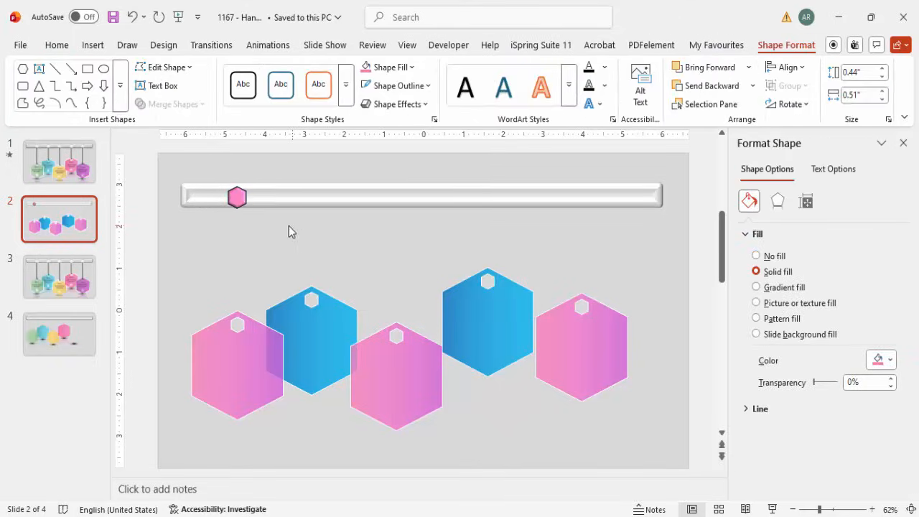
click(289, 231)
Connect the small hexagon's lower point to the top point of the first pink card with a straight vertical line.
click(95, 46)
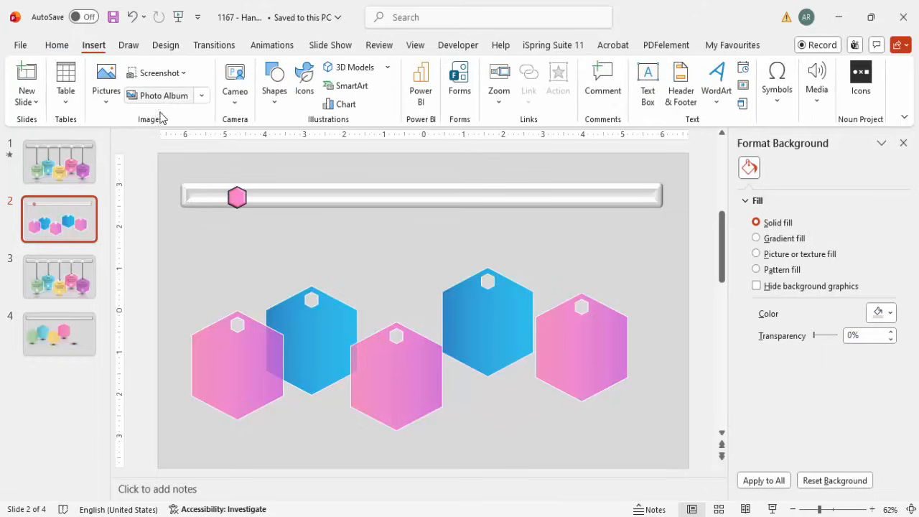
click(273, 107)
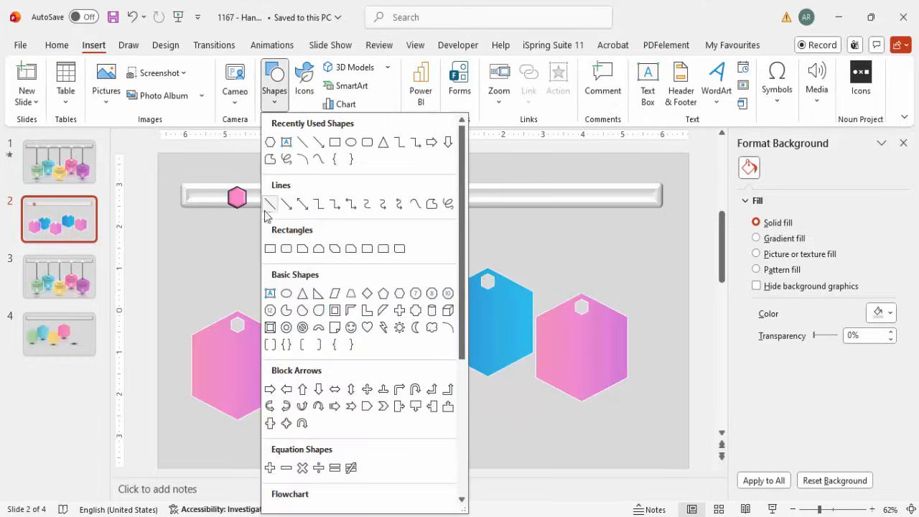
click(270, 205)
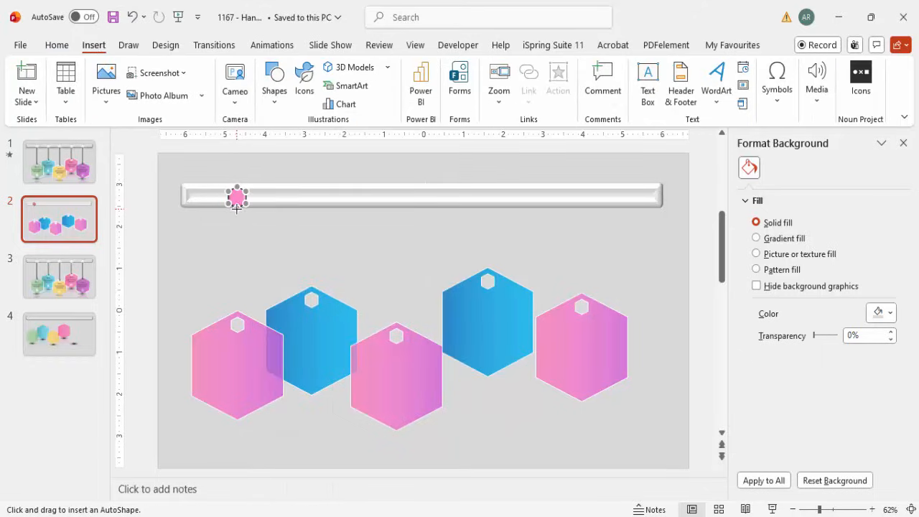
drag(237, 207, 237, 246)
drag(236, 304, 236, 310)
Try moving the first pink card to test its line connection, and undo the move.
drag(239, 366, 460, 291)
key(ctrl+z)
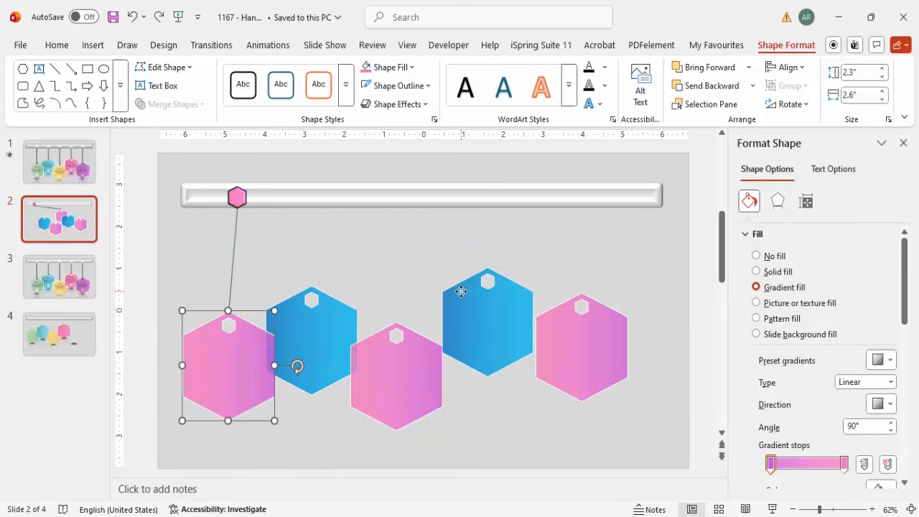
key(ctrl+z)
click(340, 257)
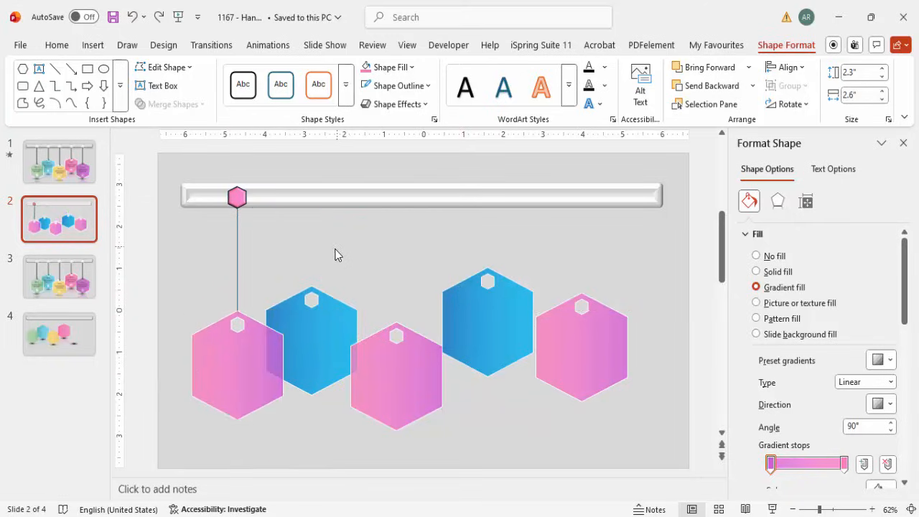
Draw a freeform knot loop about 0.33" by 0.17" from the line's lower end through the first pink card's hole.
click(247, 336)
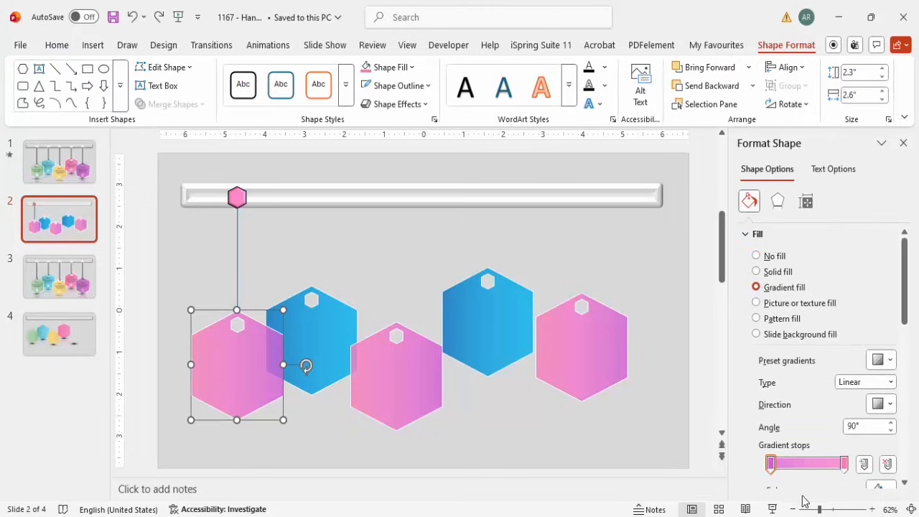
click(841, 510)
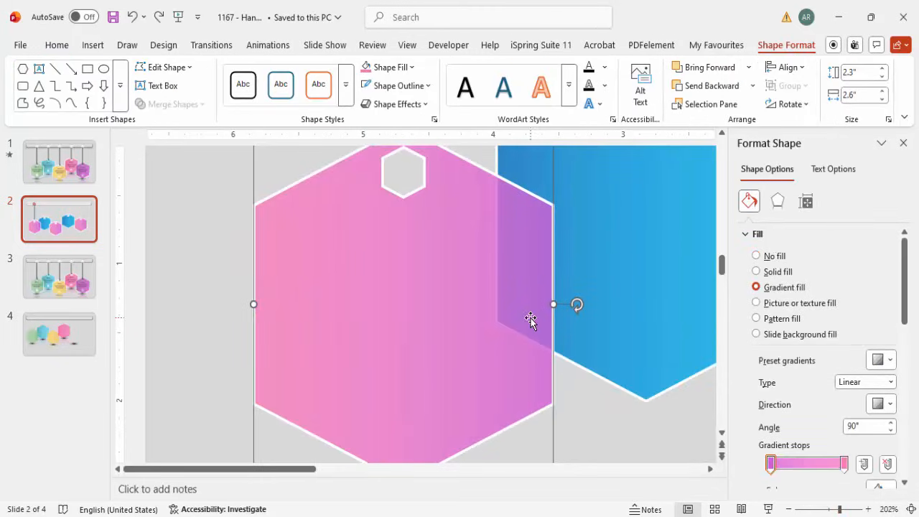
scroll(531, 318, up, 3)
click(387, 190)
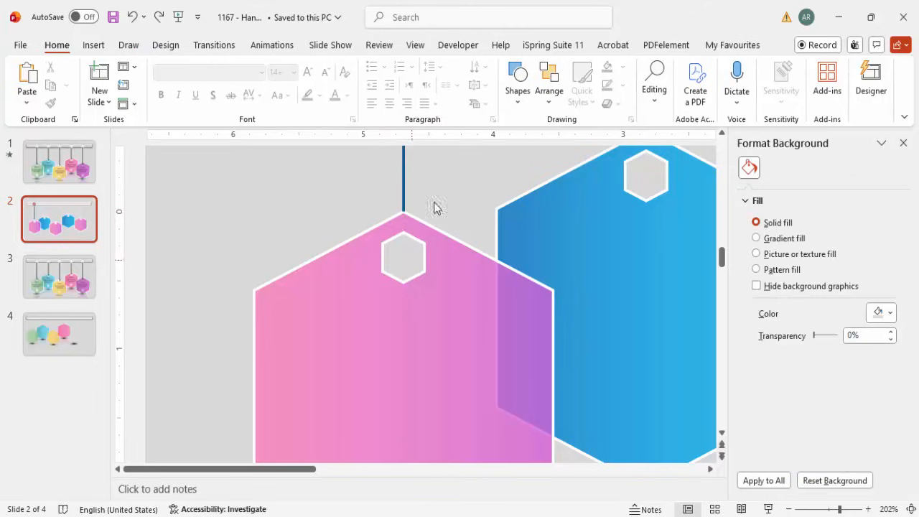
click(94, 47)
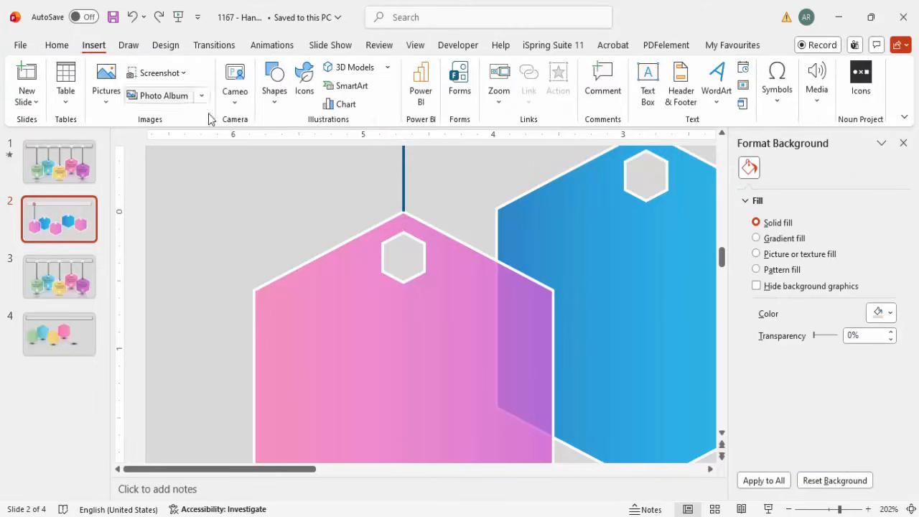
click(277, 109)
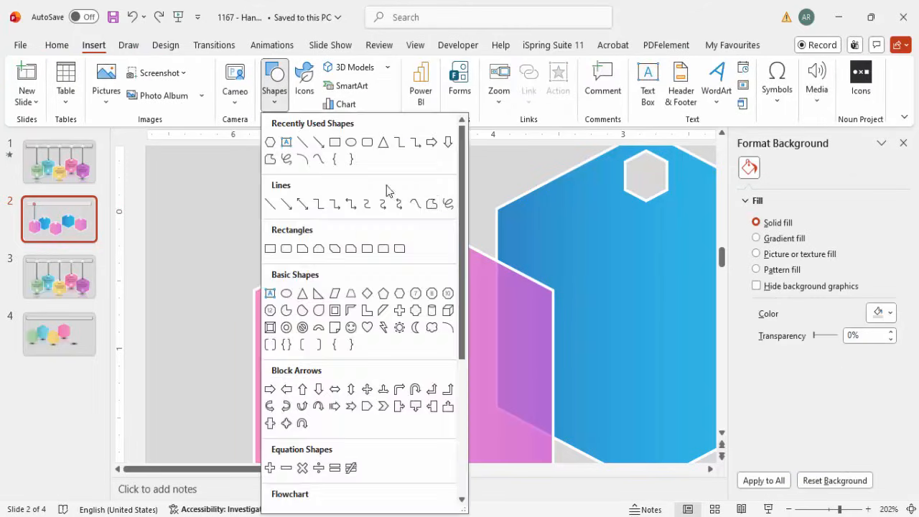
click(433, 206)
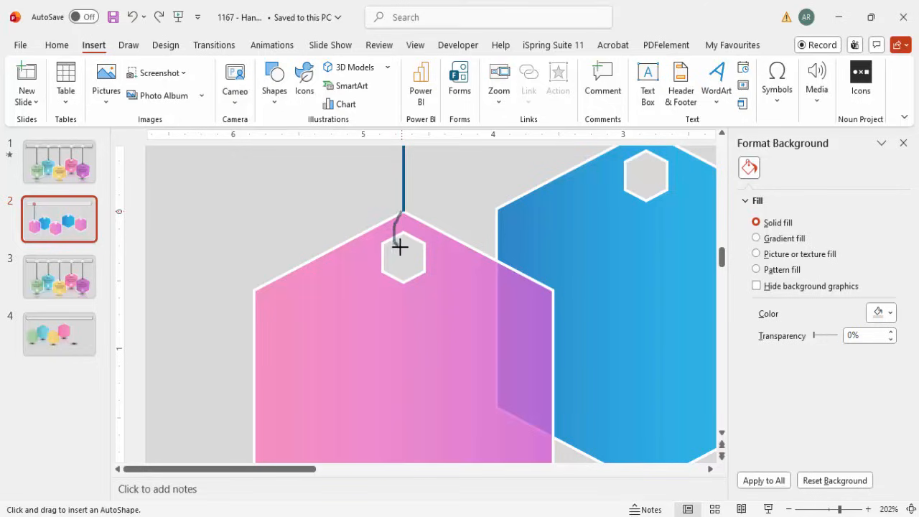
mouse_move(410, 217)
mouse_down()
mouse_move(393, 212)
mouse_move(416, 201)
mouse_up()
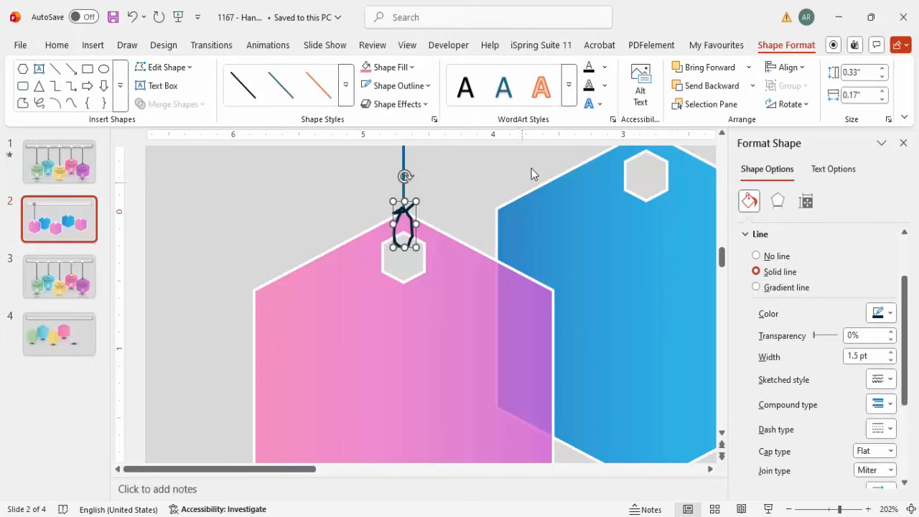
Set the knot loop's outline colour to dark grey.
click(502, 173)
double_click(404, 227)
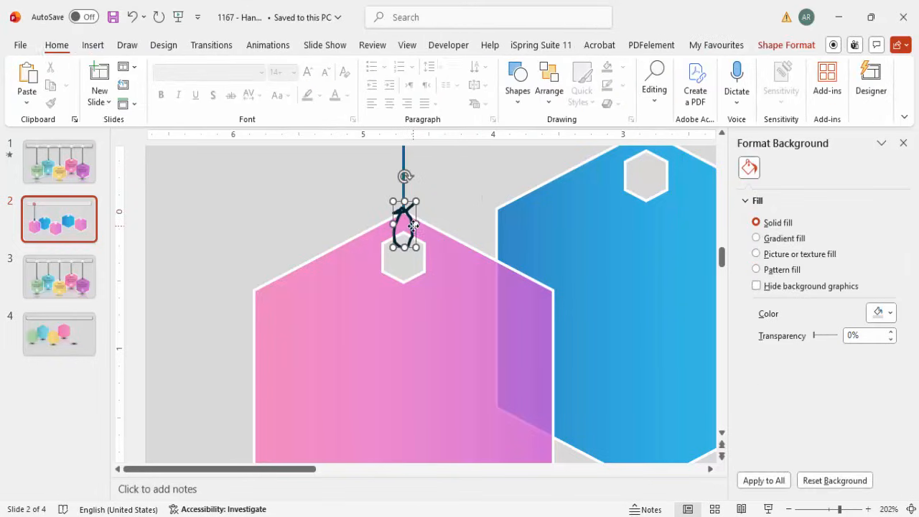
click(395, 86)
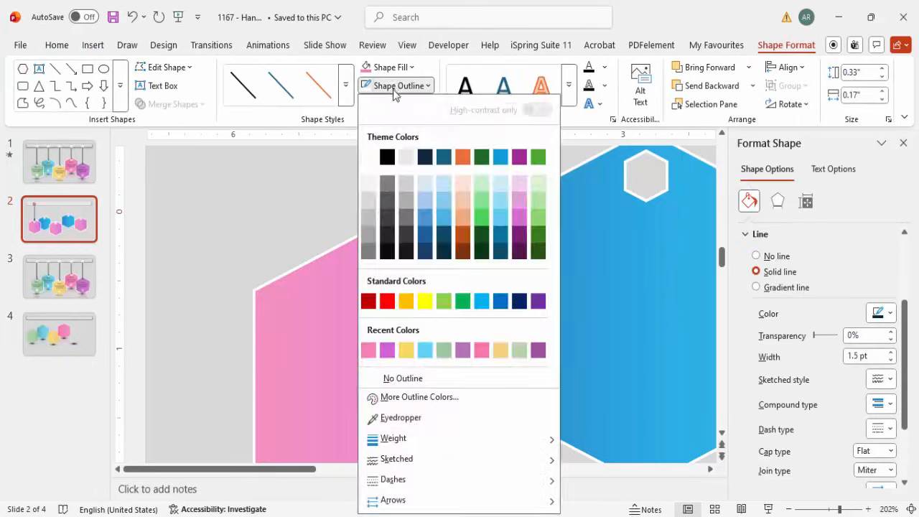
click(383, 218)
Recolour the hanging line in the same dark grey as the knot and fit the slide to the window.
click(407, 174)
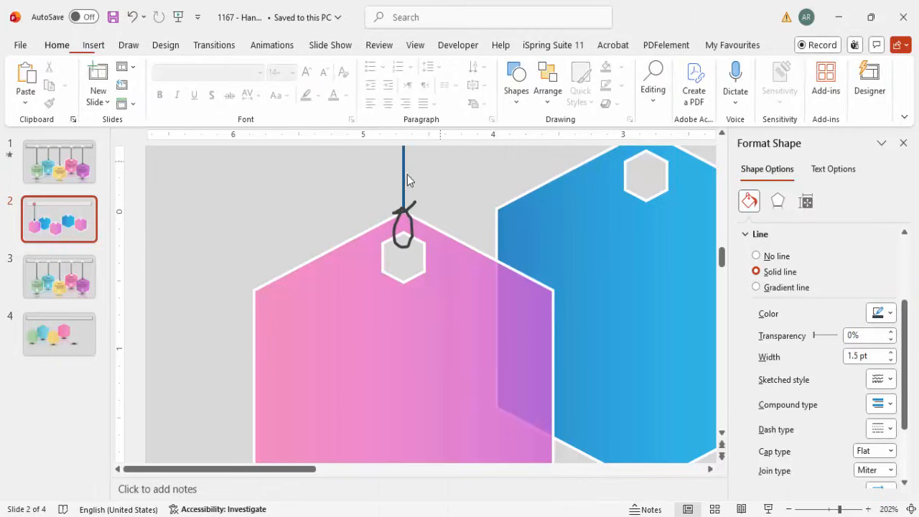
click(403, 173)
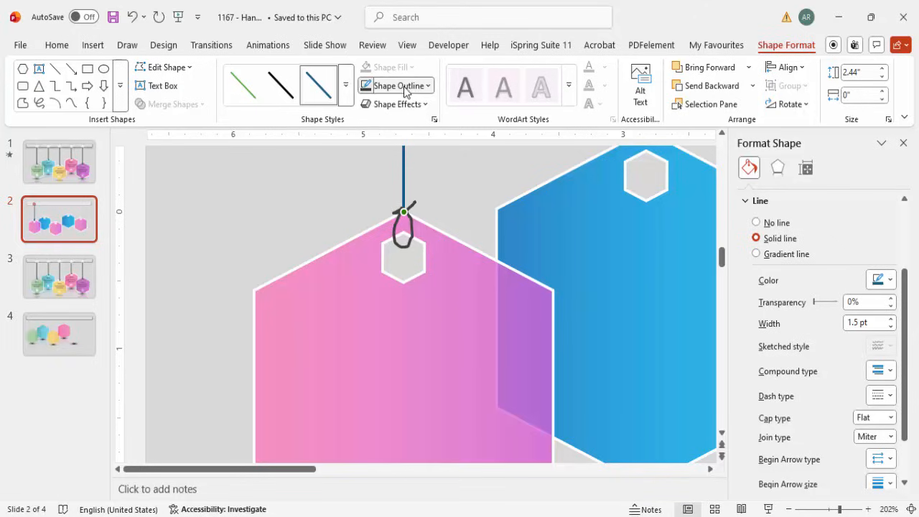
click(398, 86)
click(386, 219)
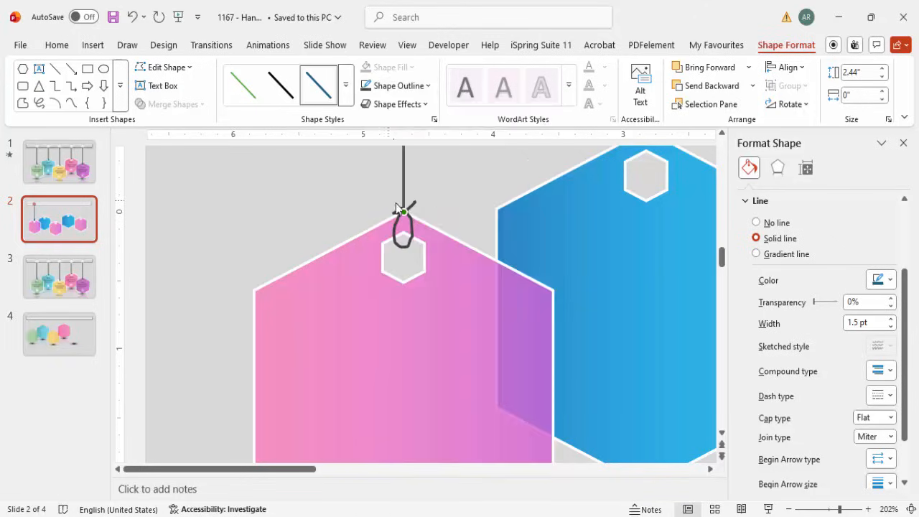
click(447, 186)
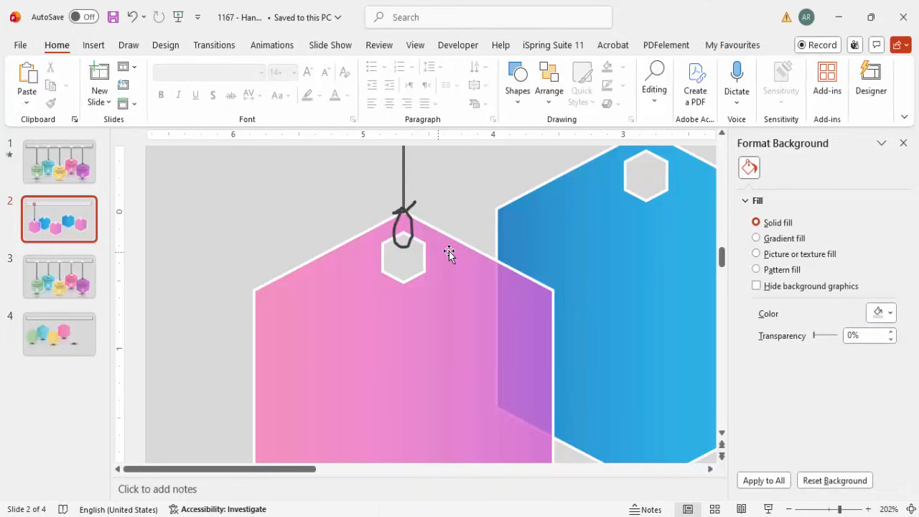
click(909, 510)
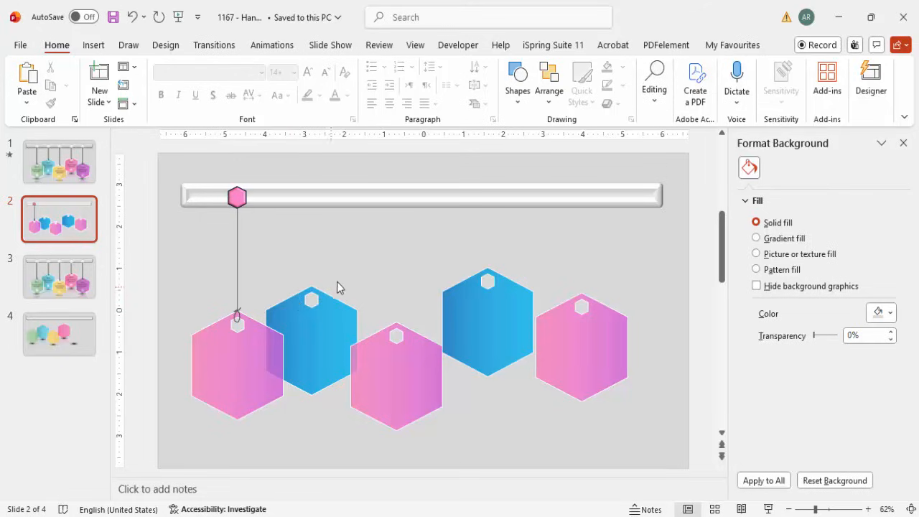
Duplicate the small pink hexagon and place the copy on the bar directly above the first blue card.
click(237, 196)
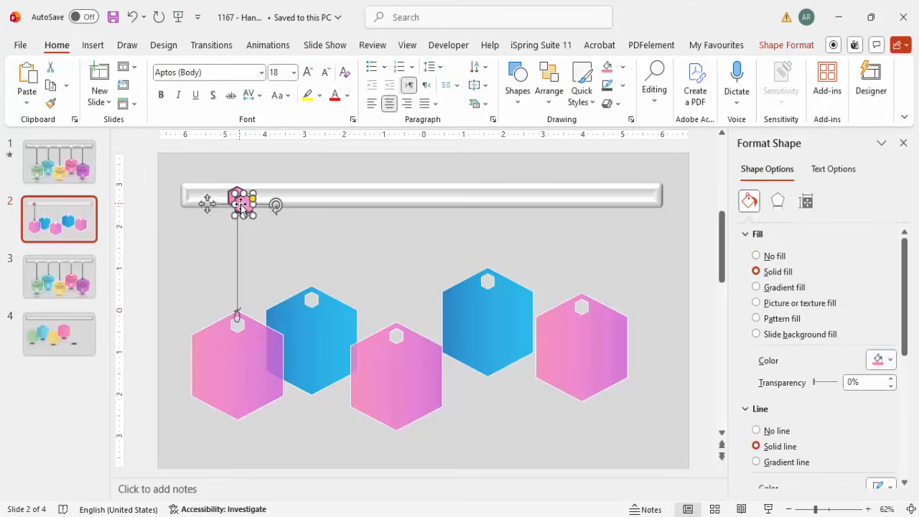
drag(239, 200, 311, 196)
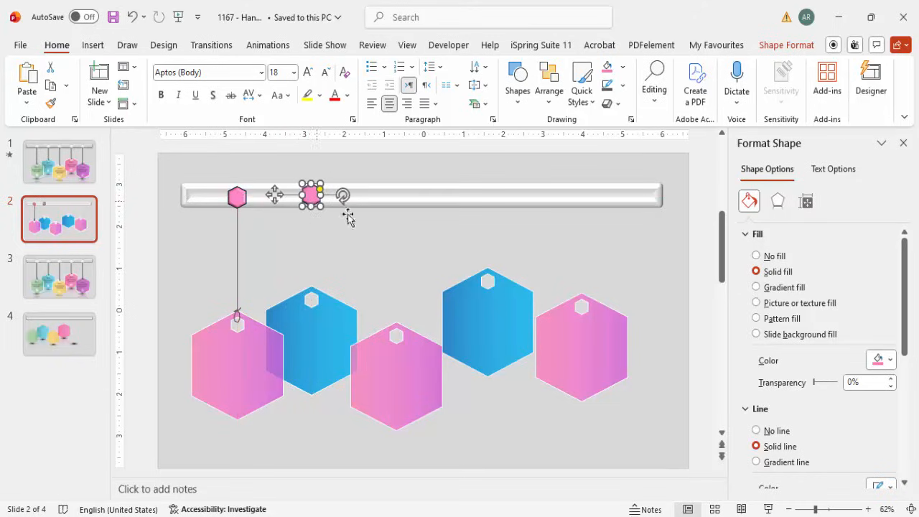
Duplicate the small pink hexagon peg three more times along the bar, placing the copies directly above the third, fourth and fifth cards.
click(383, 235)
click(308, 196)
drag(307, 194, 396, 195)
key(ctrl+d)
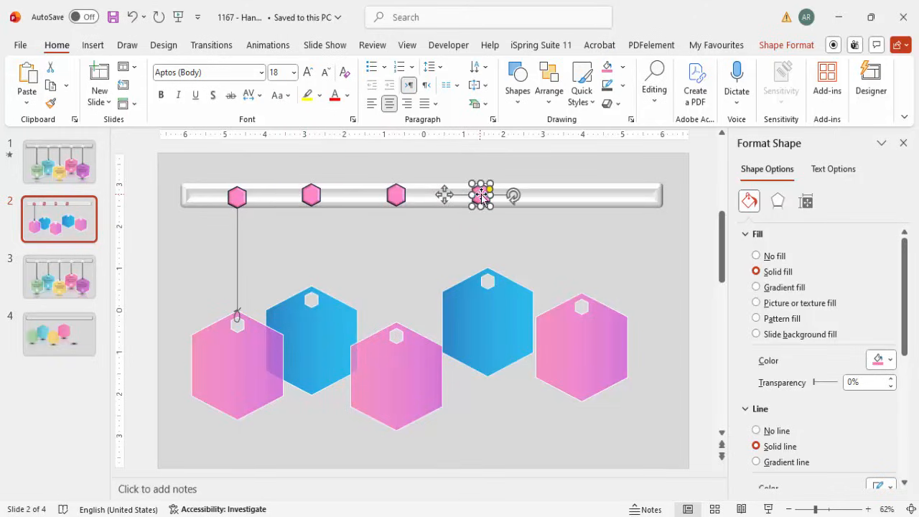
drag(482, 198, 492, 192)
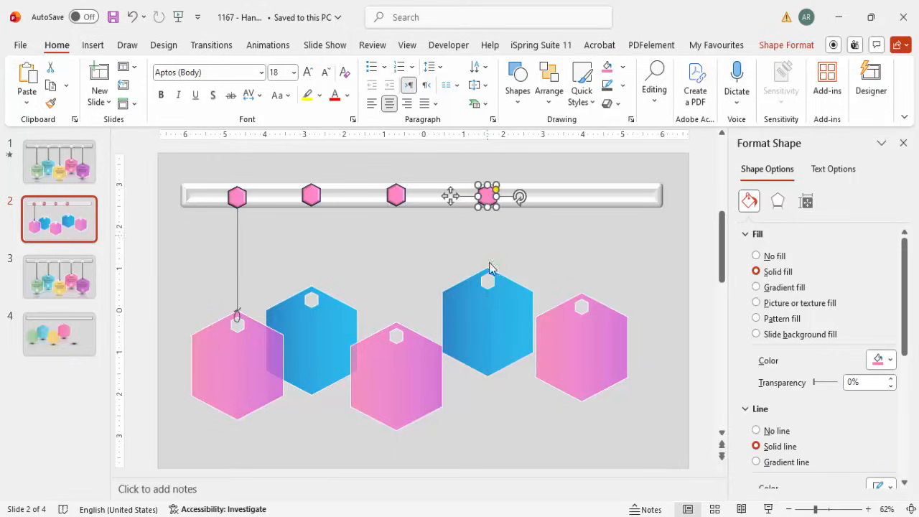
key(ctrl+d)
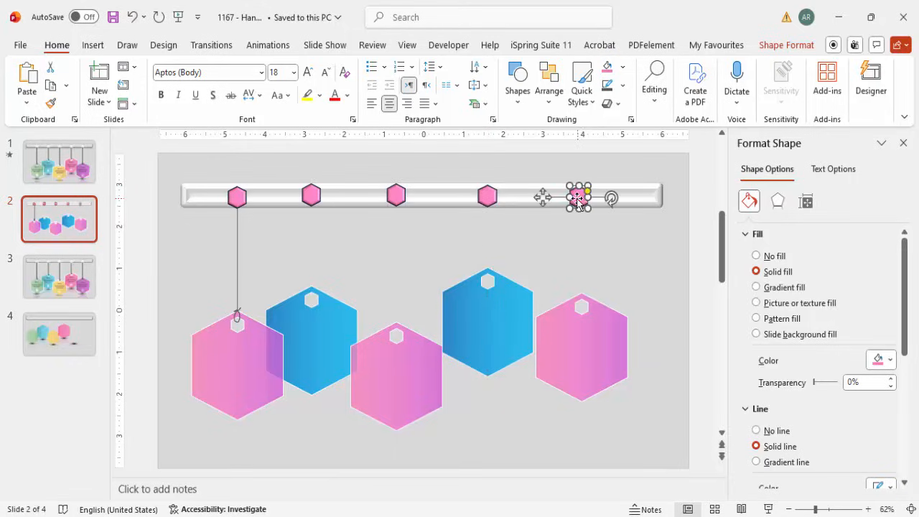
drag(578, 199, 581, 197)
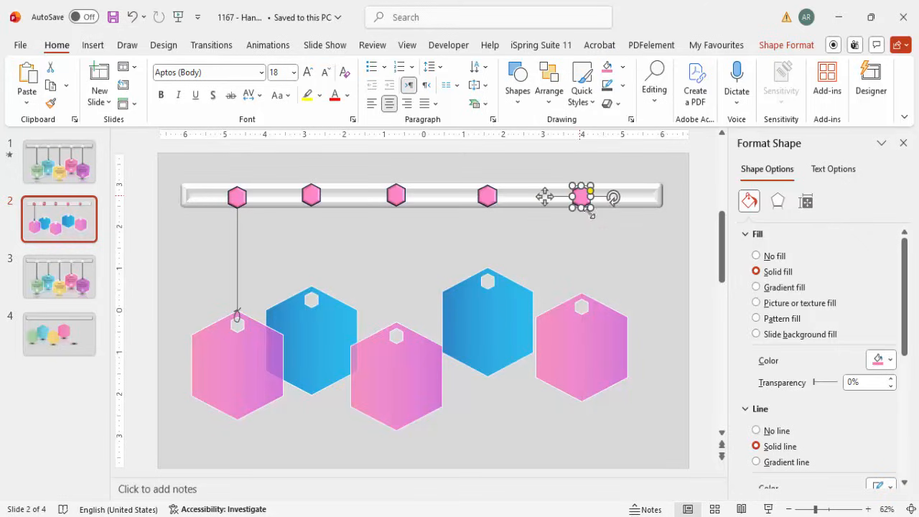
click(588, 221)
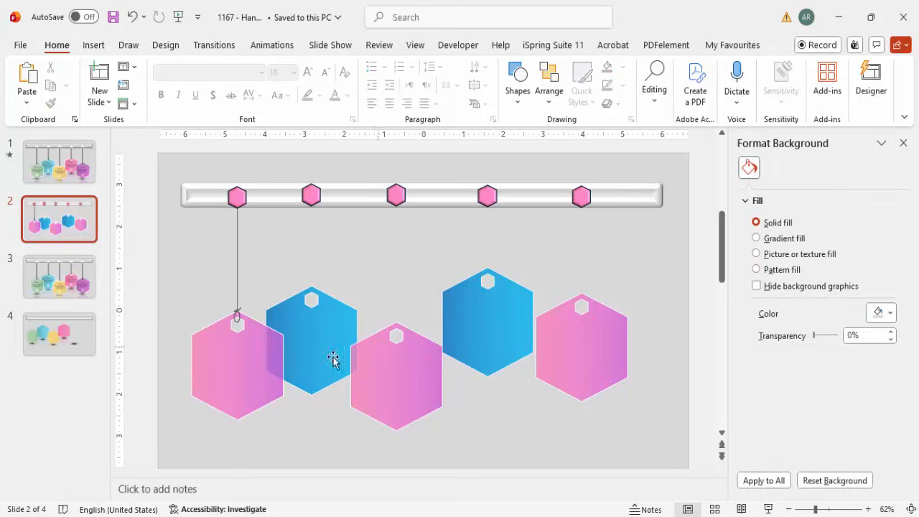
Copy the first hanging line so it runs from the second peg down to the first blue card's hole.
click(48, 180)
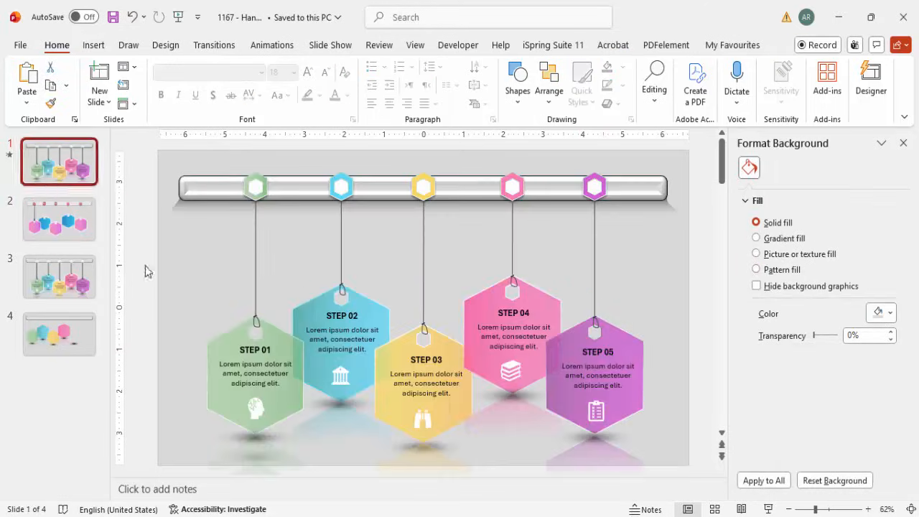
click(55, 235)
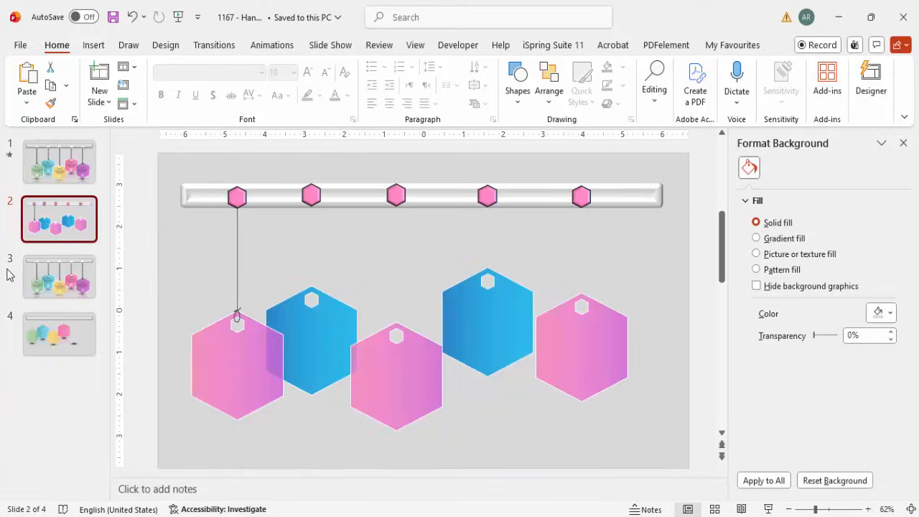
click(237, 231)
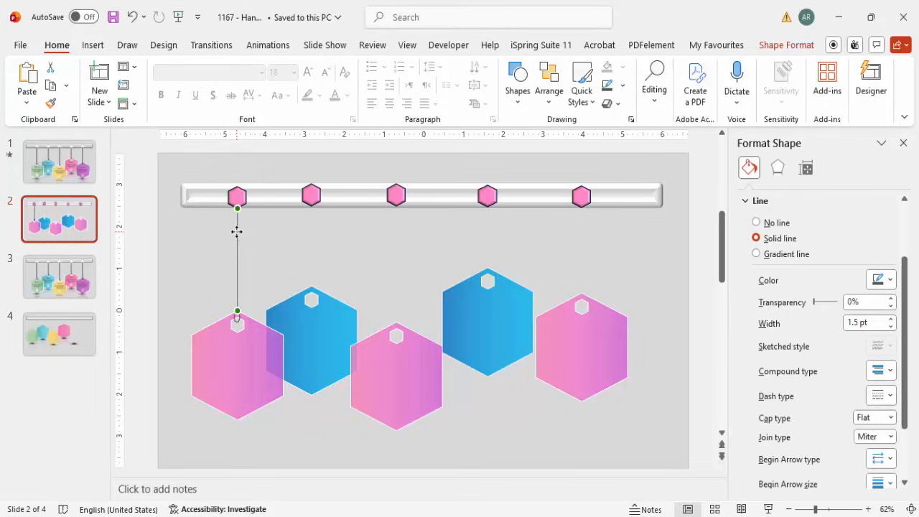
drag(237, 232, 310, 206)
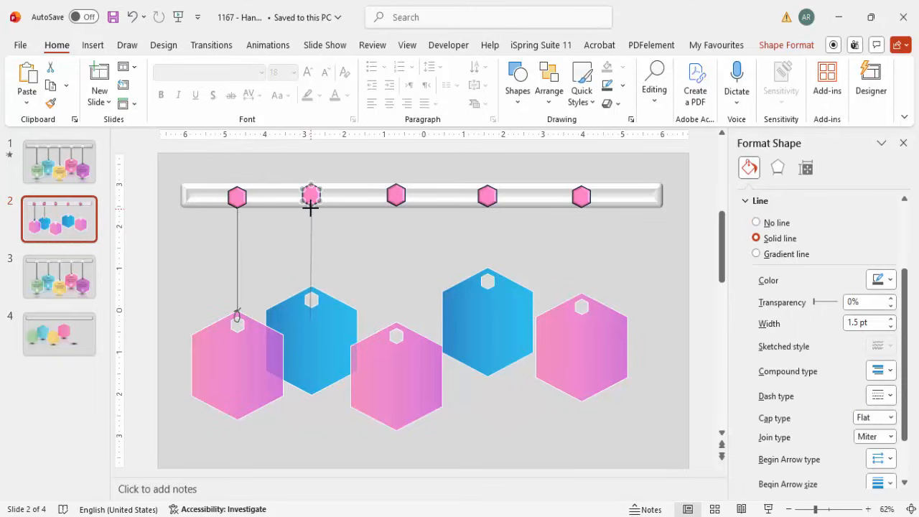
drag(309, 323, 311, 296)
Duplicate the knot loop and place the copy on the second line's lower end, through the first blue card's hole.
click(236, 322)
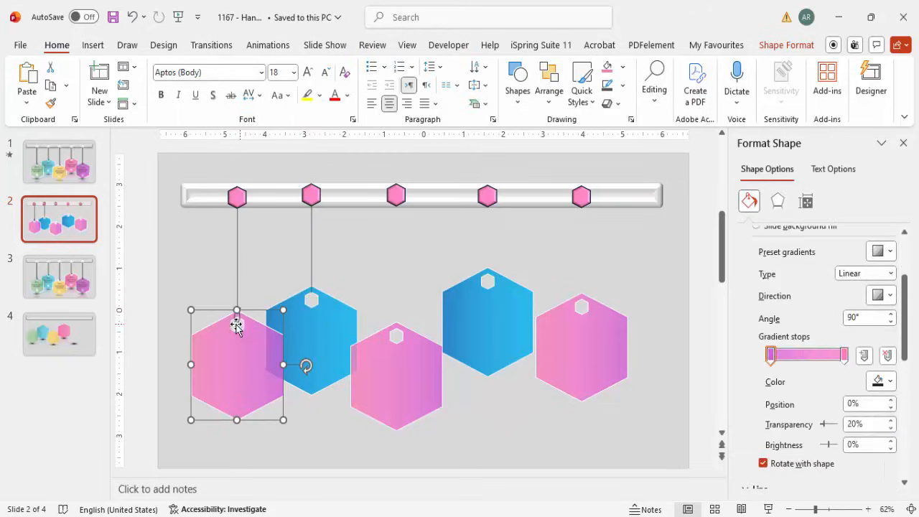
click(237, 320)
key(ctrl+d)
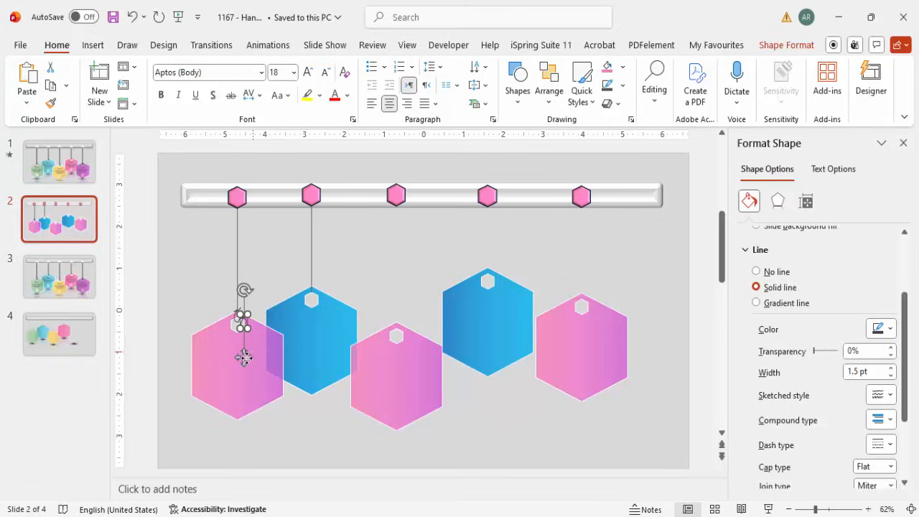
drag(251, 318, 311, 293)
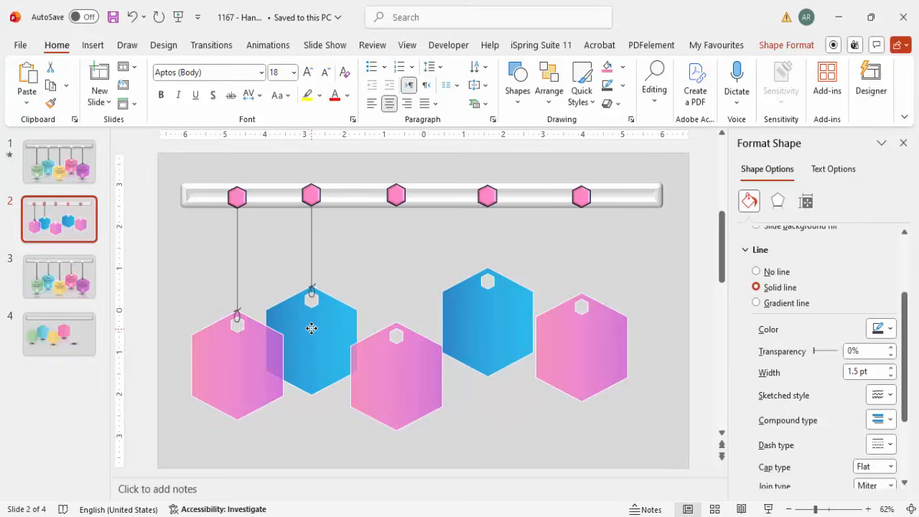
click(340, 258)
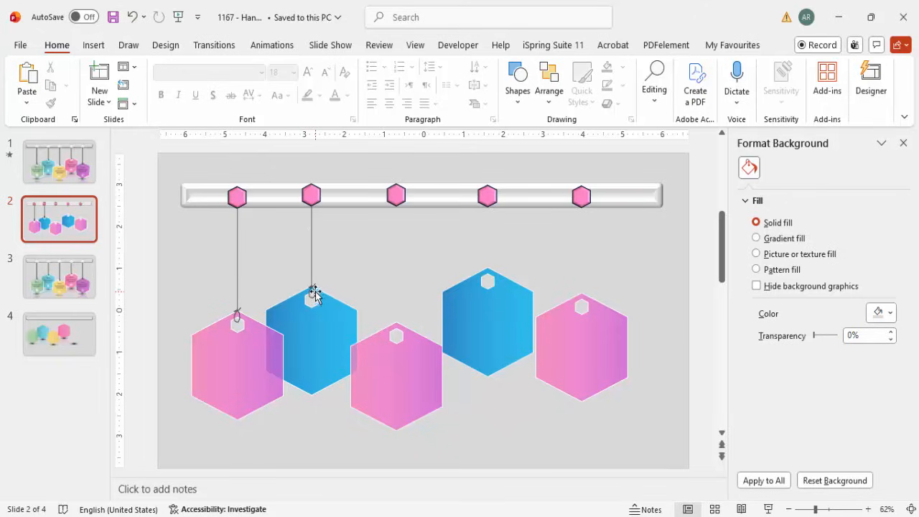
Shorten the second hanging line to end above the first blue card and move its knot loop aside.
click(312, 274)
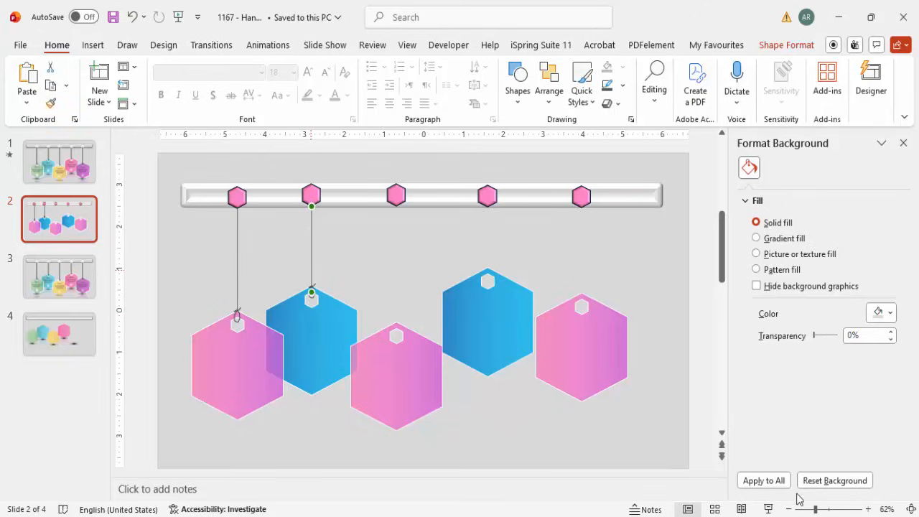
click(839, 509)
scroll(502, 416, down, 1)
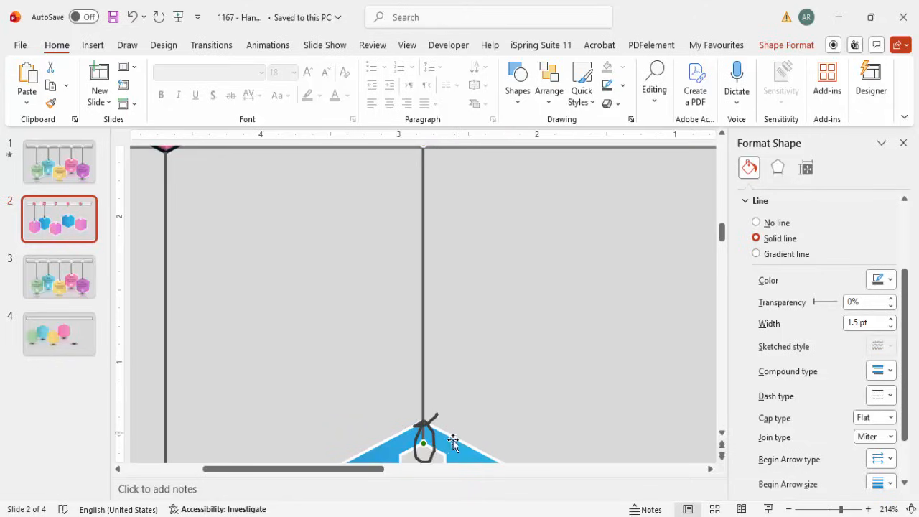
click(422, 424)
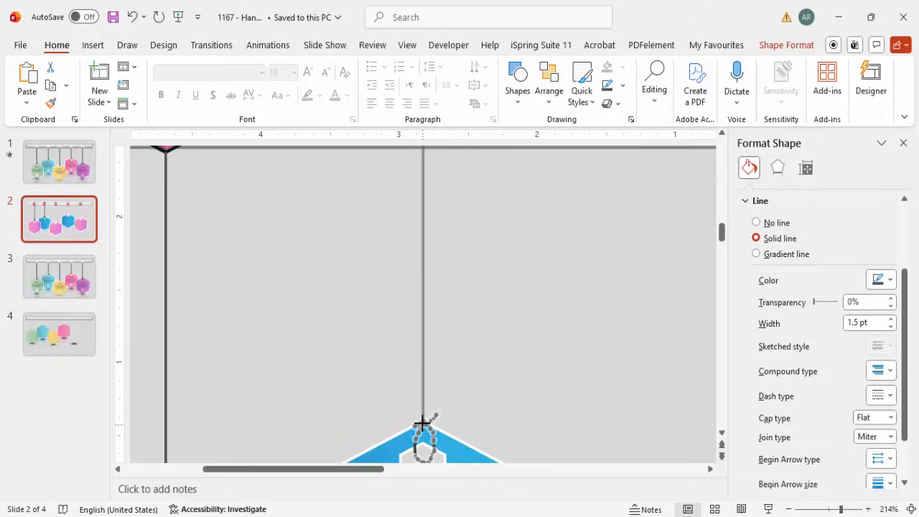
click(427, 396)
click(425, 429)
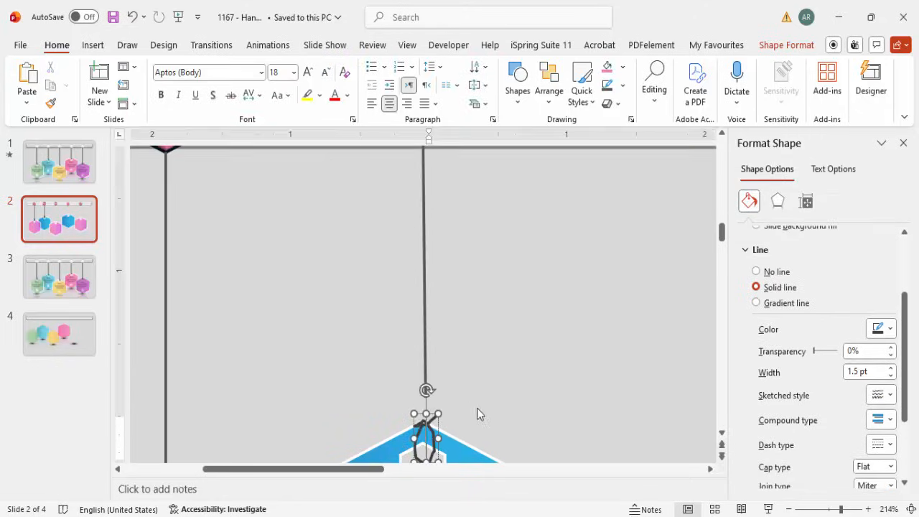
click(433, 429)
click(428, 424)
click(428, 431)
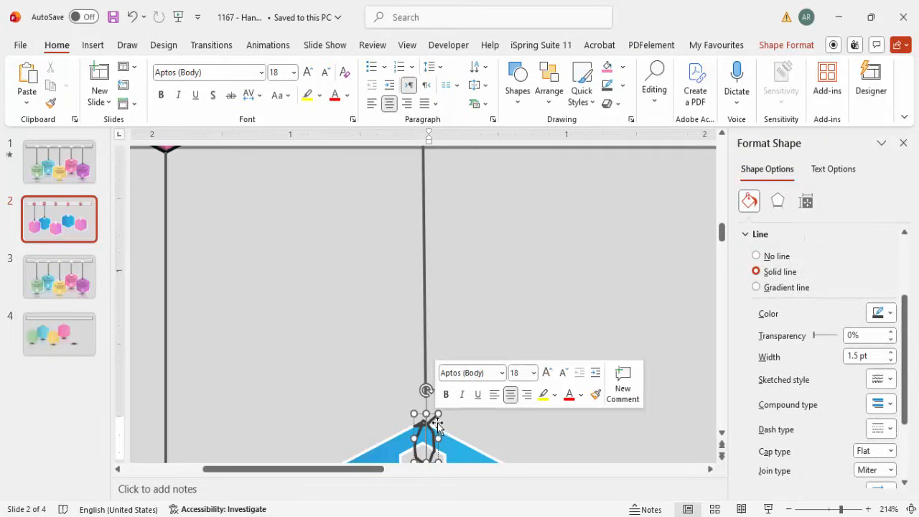
drag(428, 431, 492, 406)
End the second line vertically on the blue card's top tip and move the knot loop back onto it.
click(426, 396)
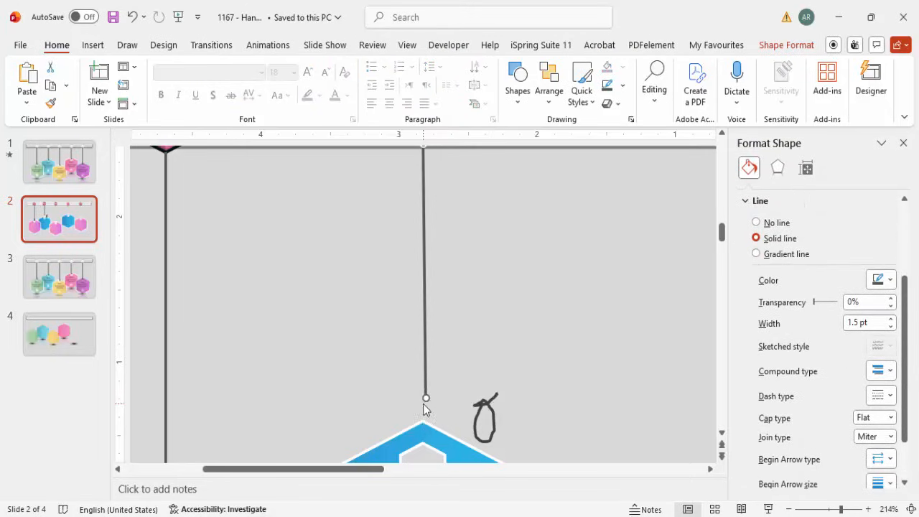
drag(425, 400, 422, 422)
click(460, 402)
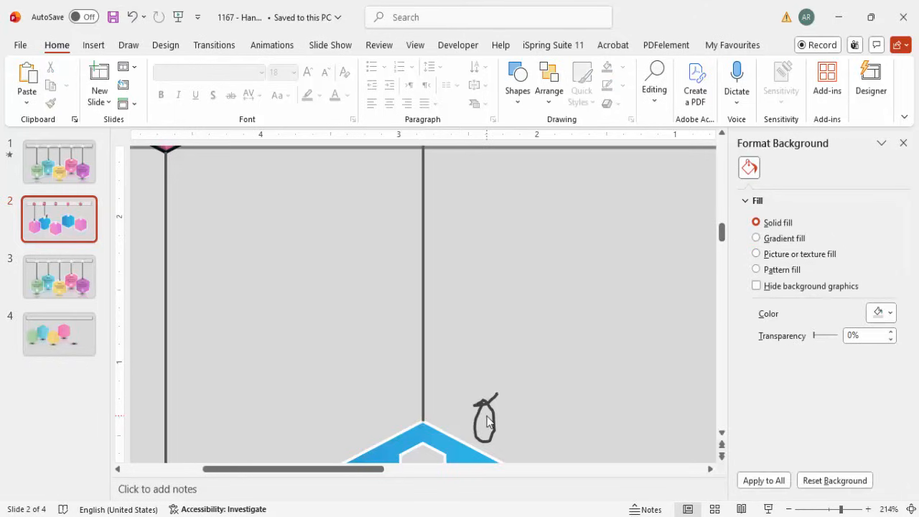
drag(486, 406, 424, 418)
click(662, 455)
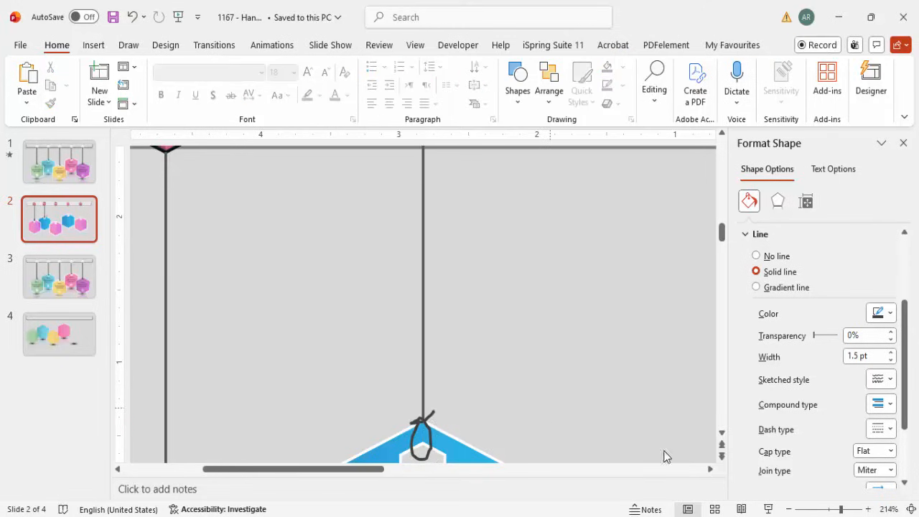
click(910, 508)
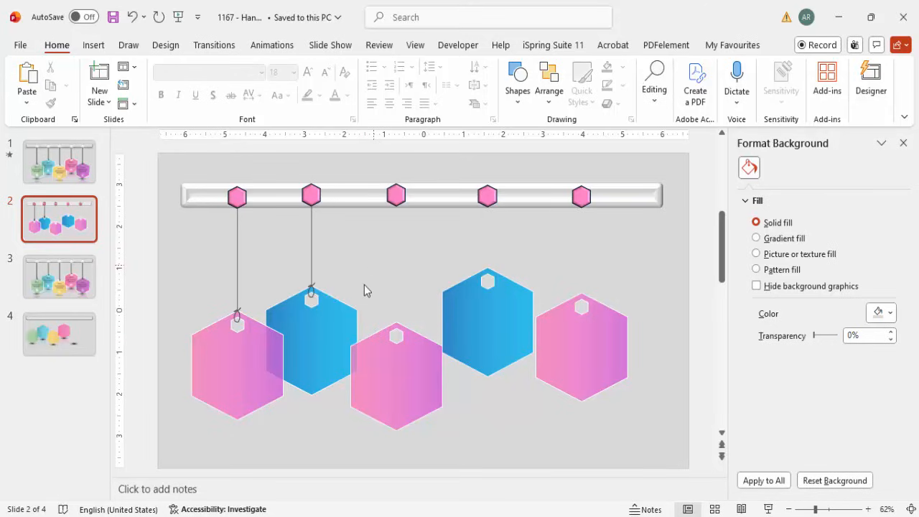
Duplicate the hanging line three times, running the copies from the third, fourth and fifth pegs to the top tips of their cards.
click(310, 242)
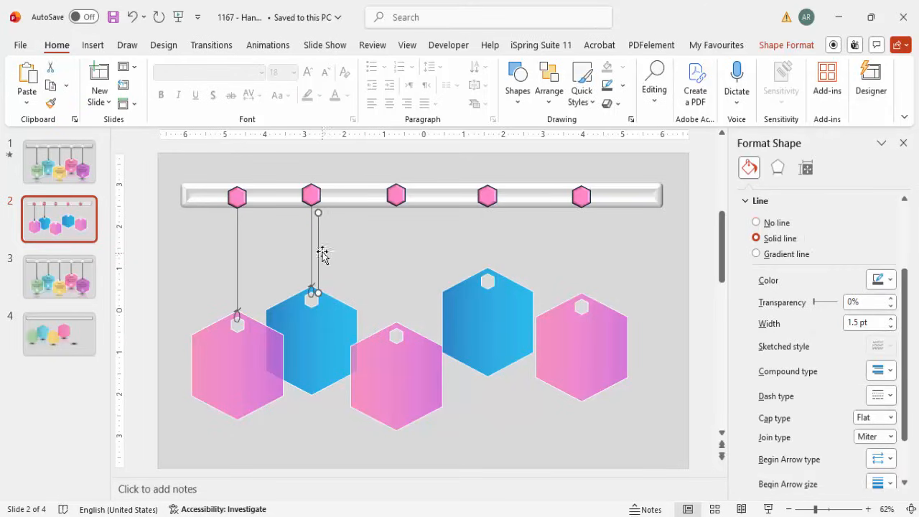
drag(320, 213, 396, 206)
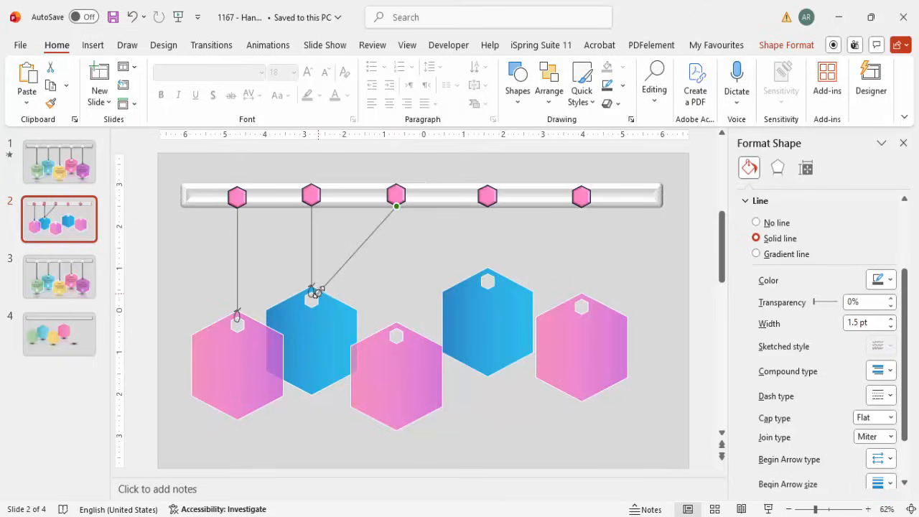
drag(314, 291, 396, 321)
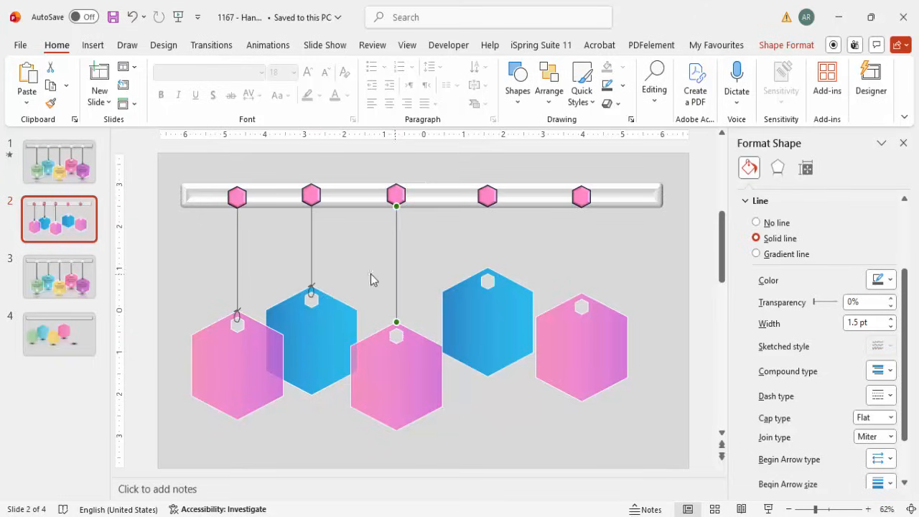
key(ctrl+d)
drag(485, 206, 487, 205)
drag(480, 323, 486, 269)
key(ctrl+d)
drag(578, 254, 582, 290)
Duplicate the knot loop onto the lower ends of the third, fourth and fifth lines, through the holes of their cards.
click(310, 297)
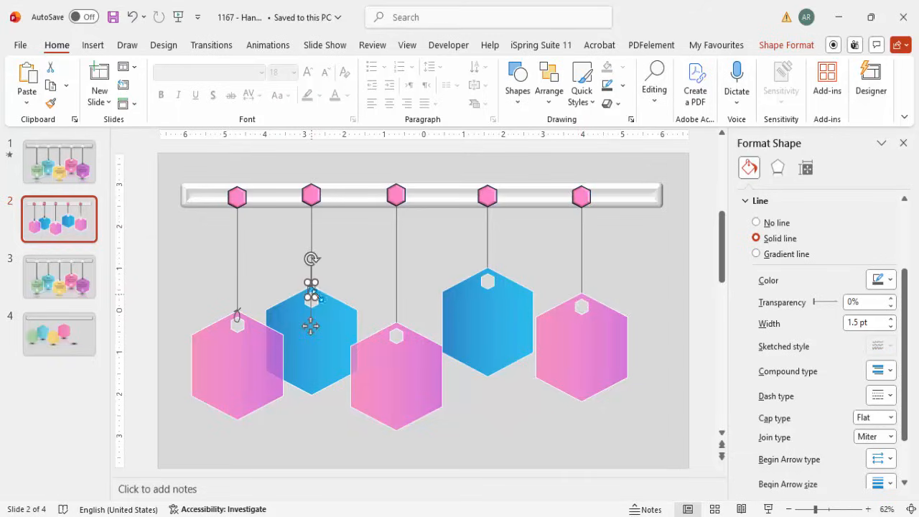
drag(315, 329, 489, 309)
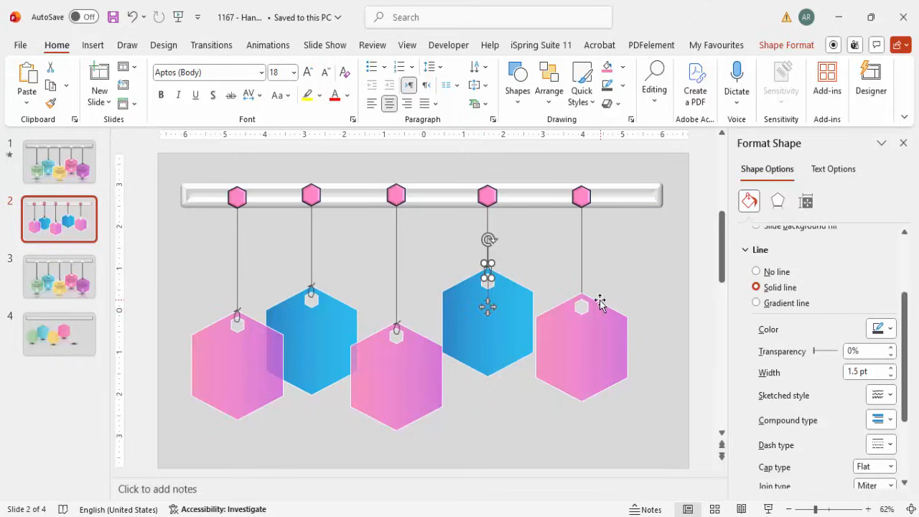
key(ctrl+d)
drag(581, 251, 587, 316)
click(602, 292)
Apply the first reflection variation preset to all five large hexagon cards together.
click(237, 381)
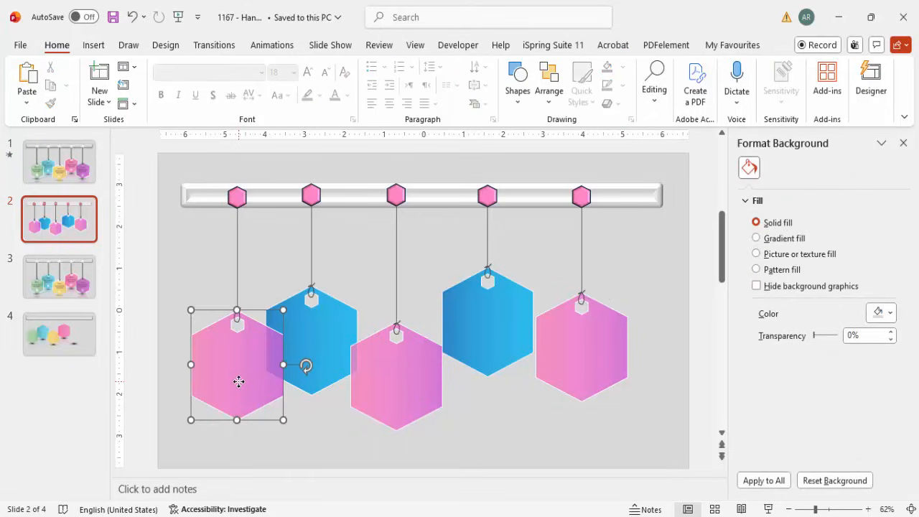
shift+click(327, 353)
shift+click(395, 386)
shift+click(486, 347)
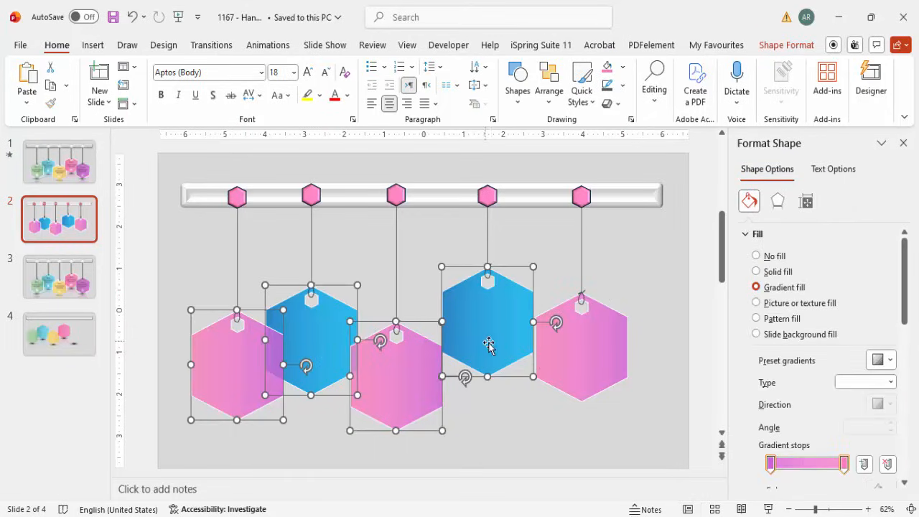
shift+click(567, 362)
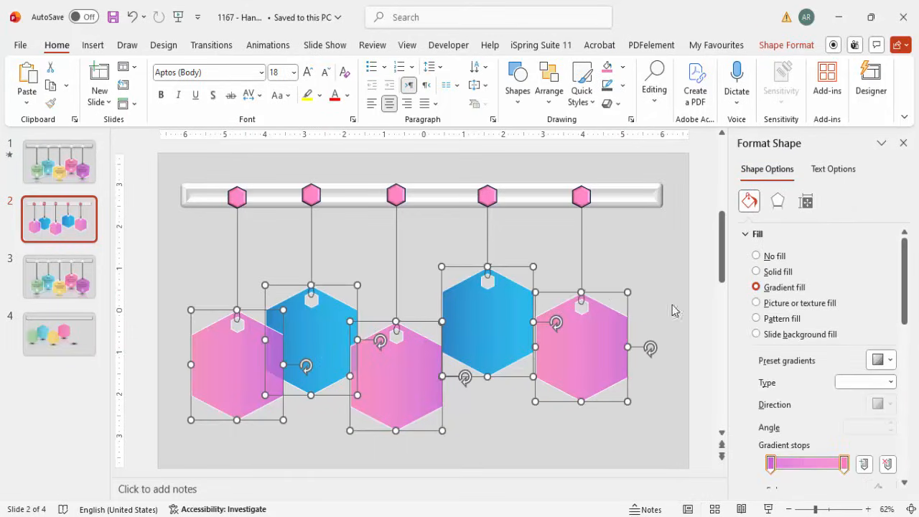
click(782, 204)
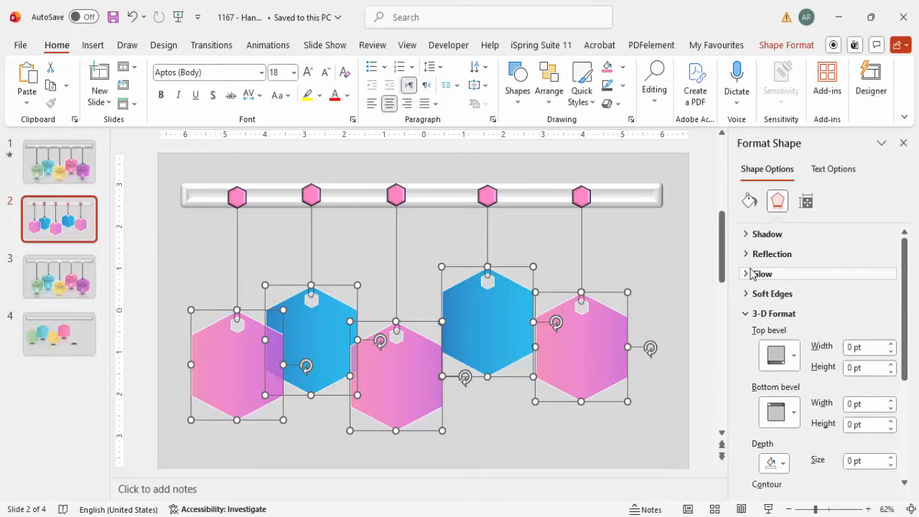
click(749, 262)
click(882, 274)
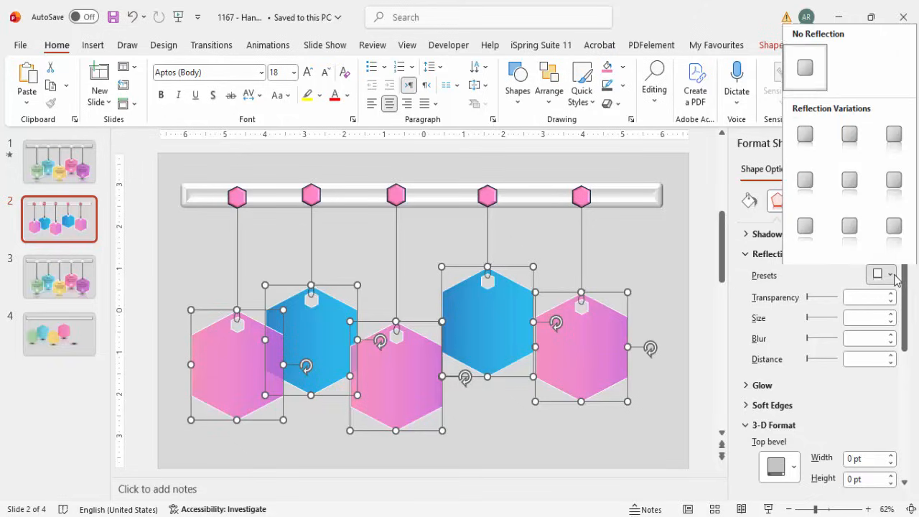
click(805, 133)
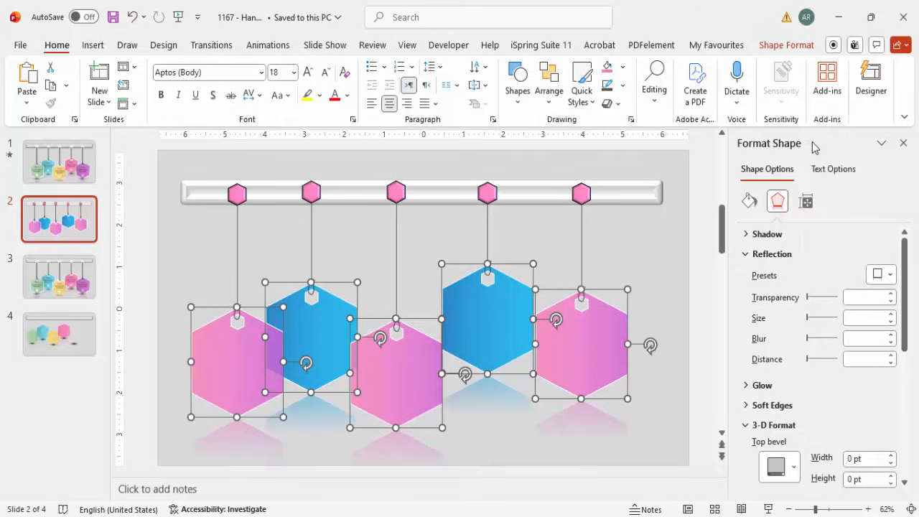
click(645, 408)
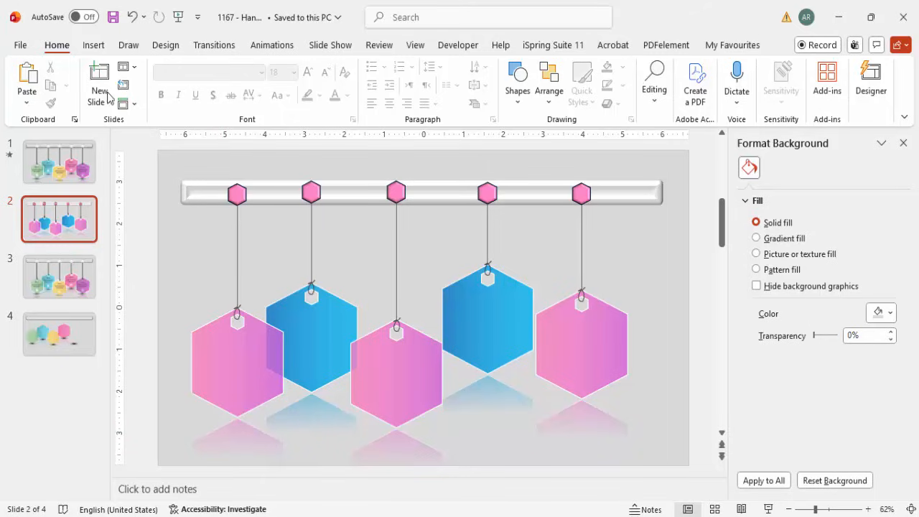
Draw a flat ellipse about 2 inches wide and 0.33 inches high beneath the first hexagon card.
click(93, 45)
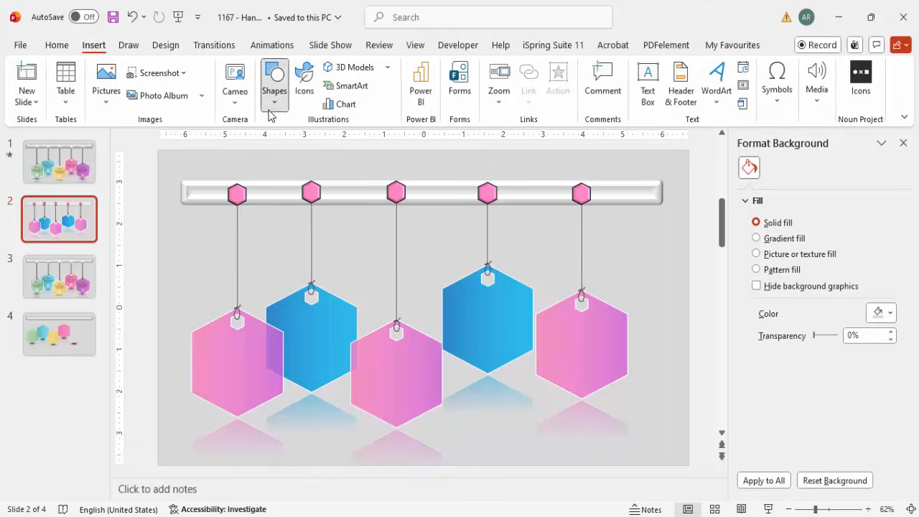
click(273, 85)
click(286, 294)
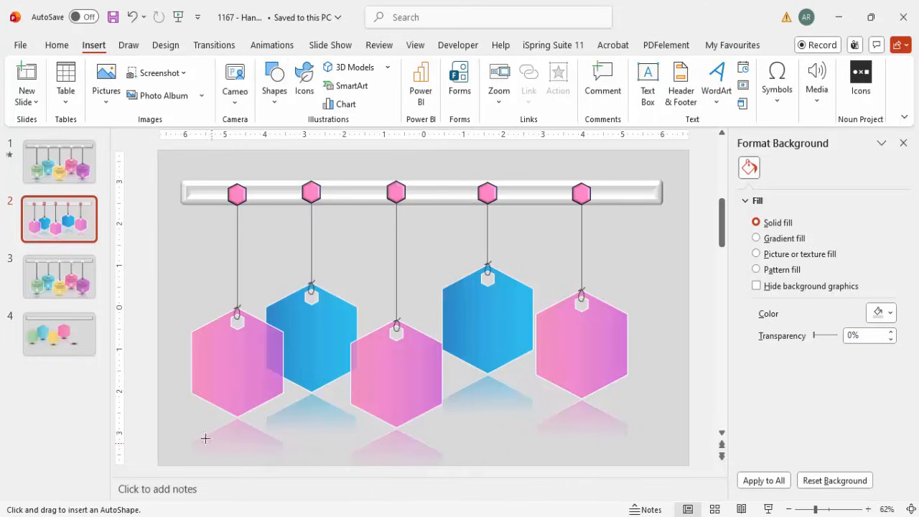
drag(203, 414, 283, 430)
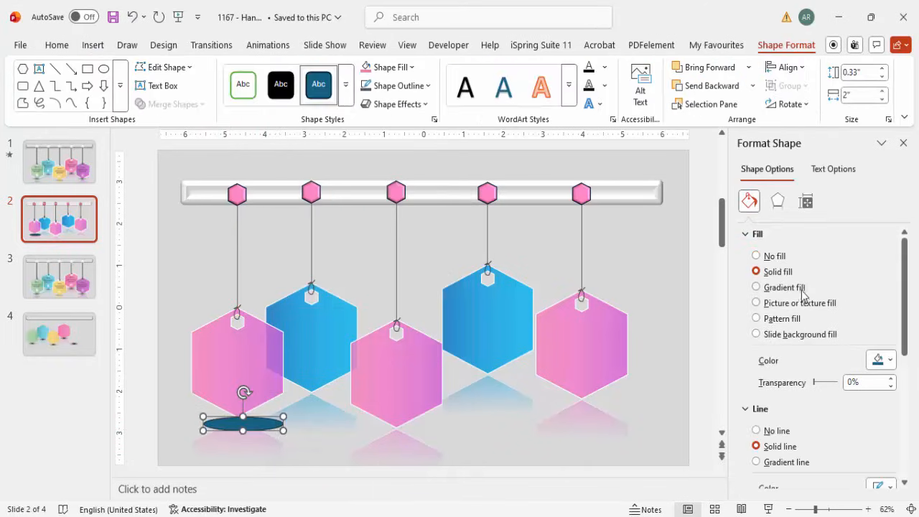
Give the ellipse a radial gradient fill running from the center.
click(784, 287)
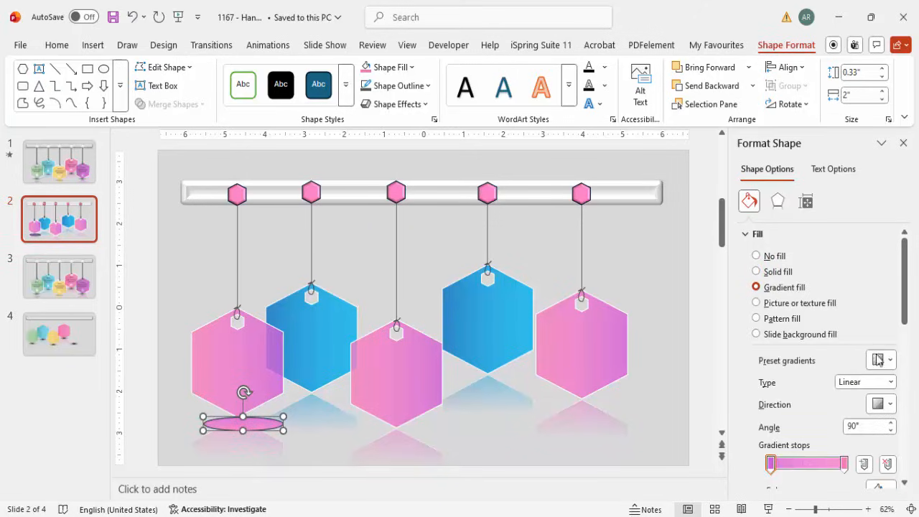
drag(904, 308, 910, 348)
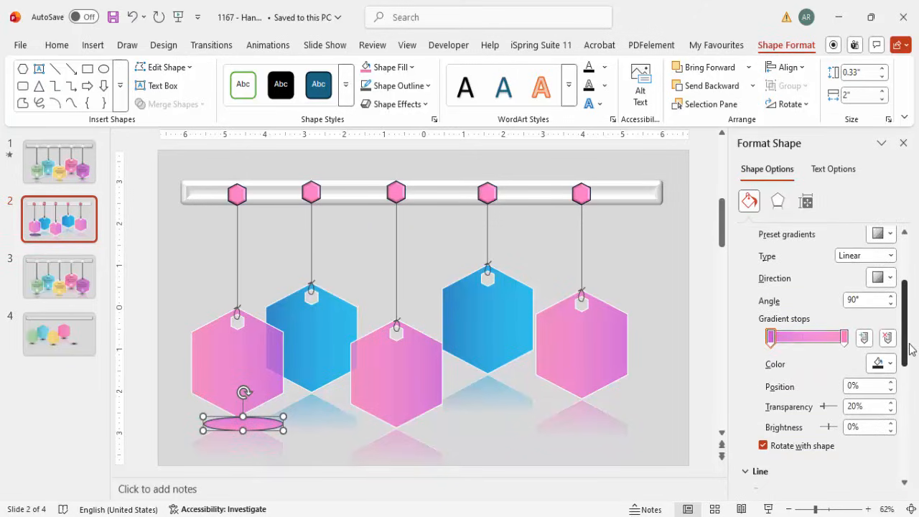
click(877, 278)
click(877, 278)
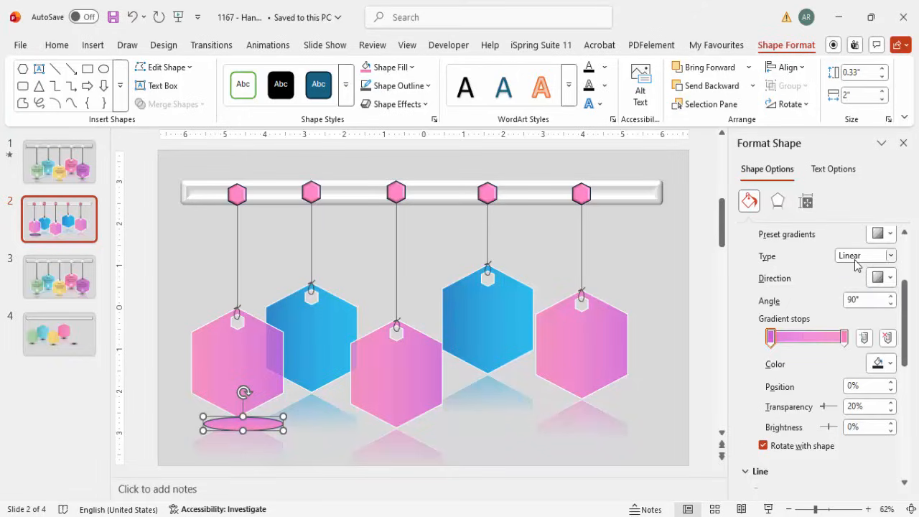
click(855, 258)
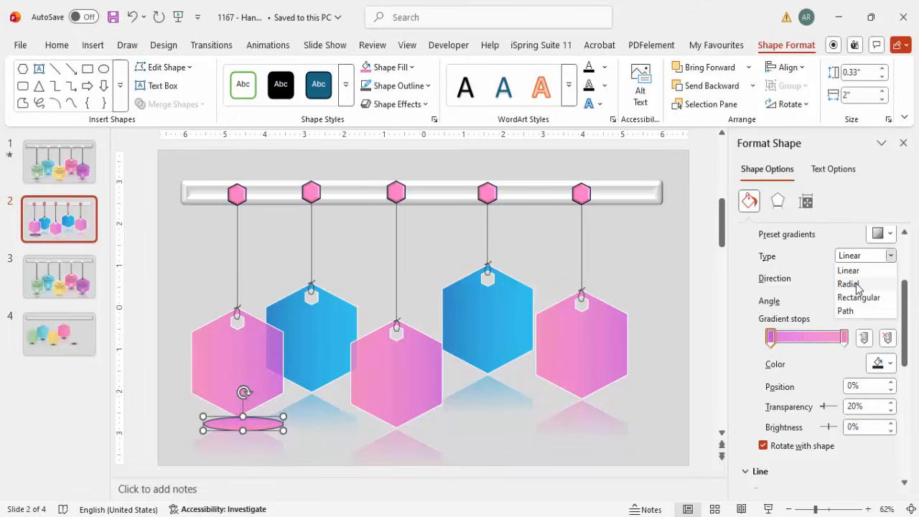
click(854, 284)
click(879, 278)
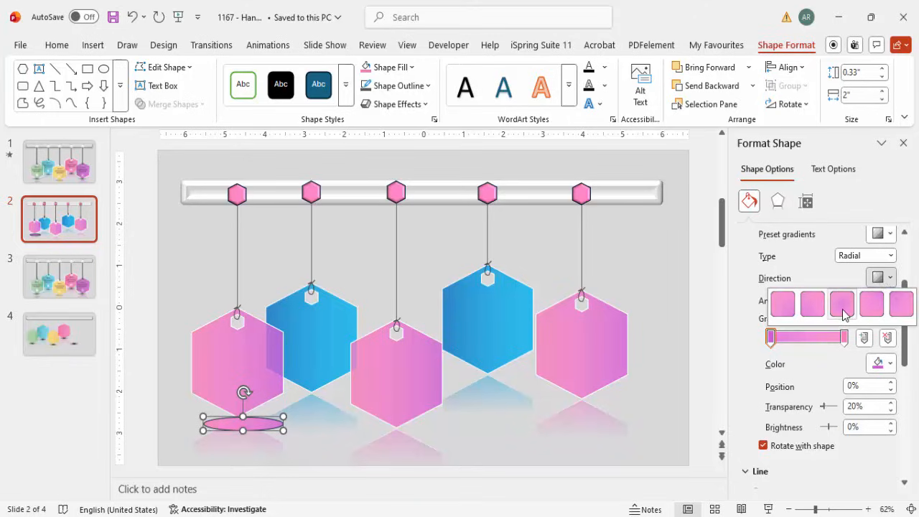
click(841, 312)
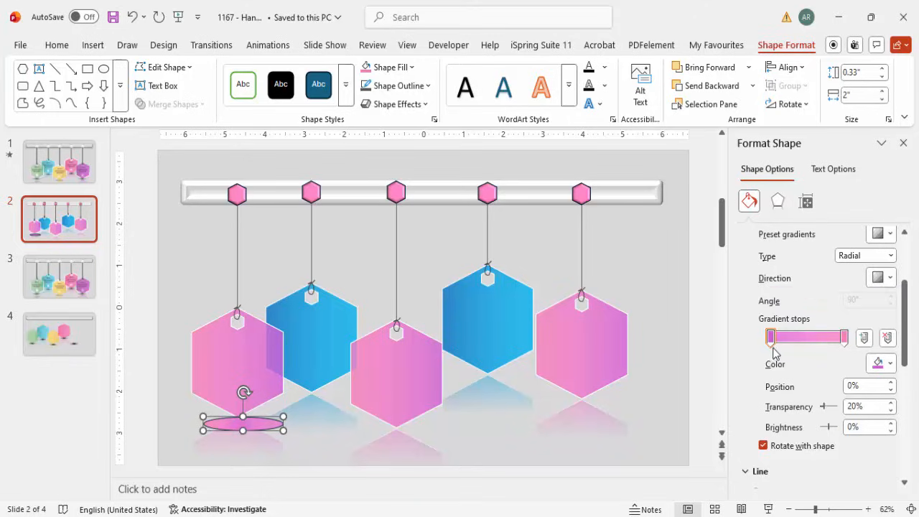
Color the ellipse's first gradient stop white darkened 50% and its last stop white darkened 15%.
click(879, 363)
click(737, 203)
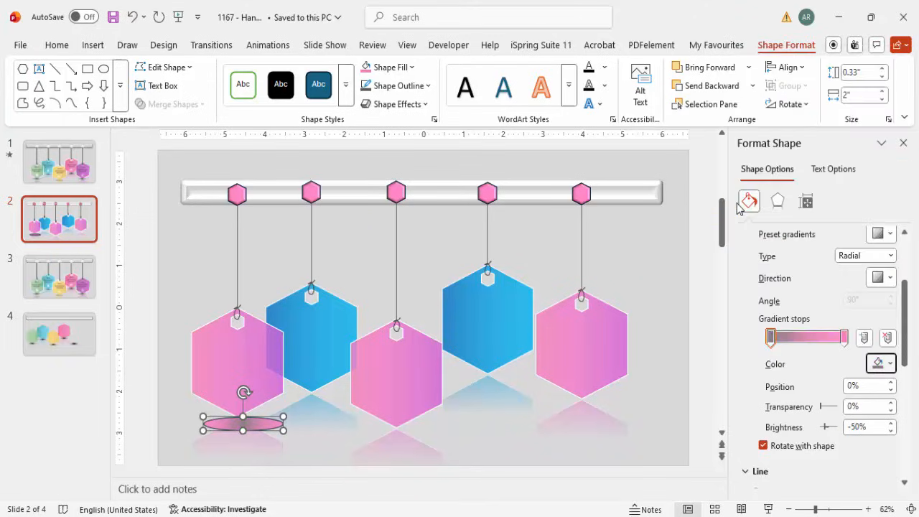
click(845, 338)
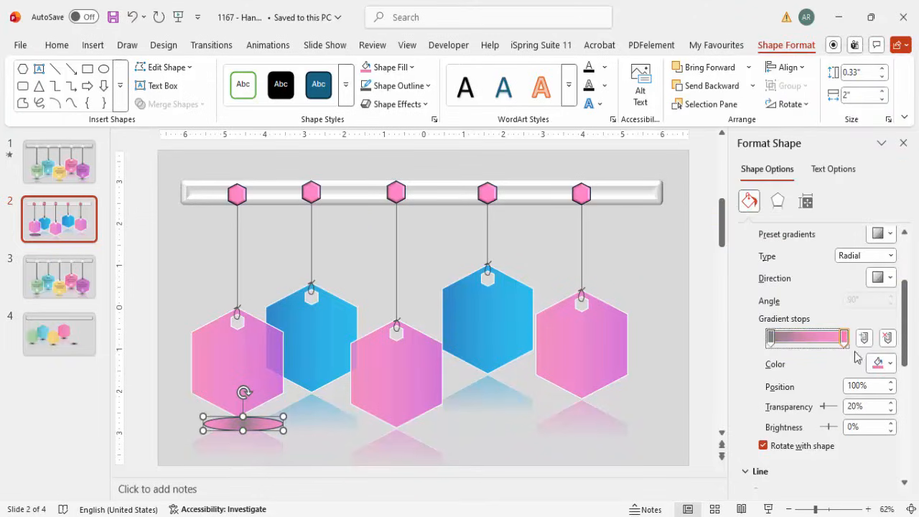
click(877, 363)
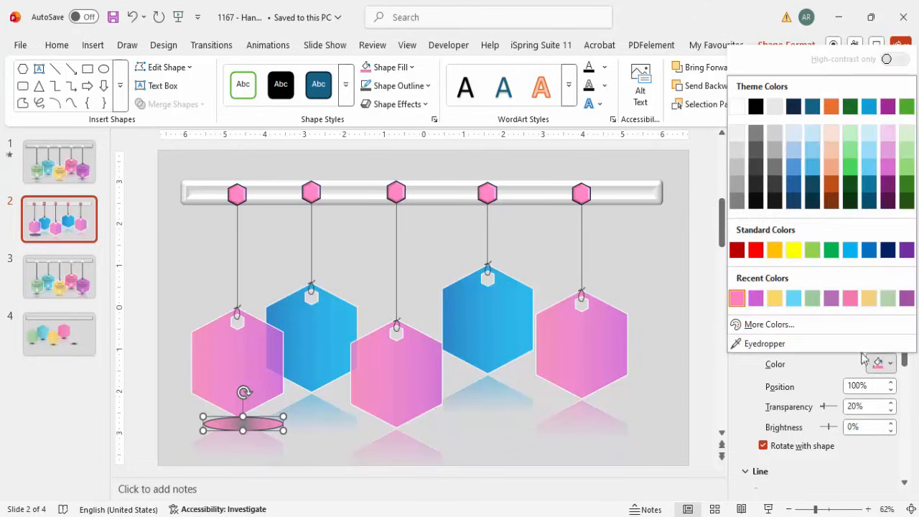
click(739, 151)
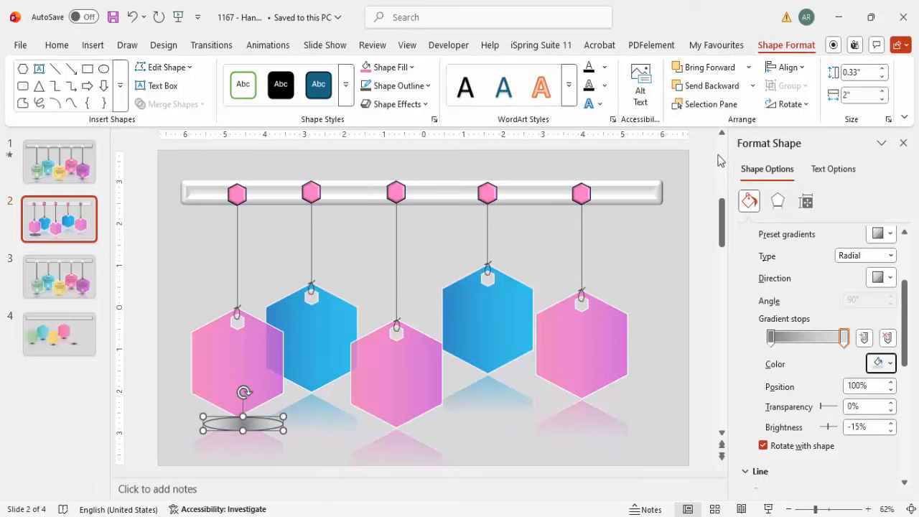
Remove the ellipse's outline and set its outer gradient stop to 100% transparency.
click(428, 86)
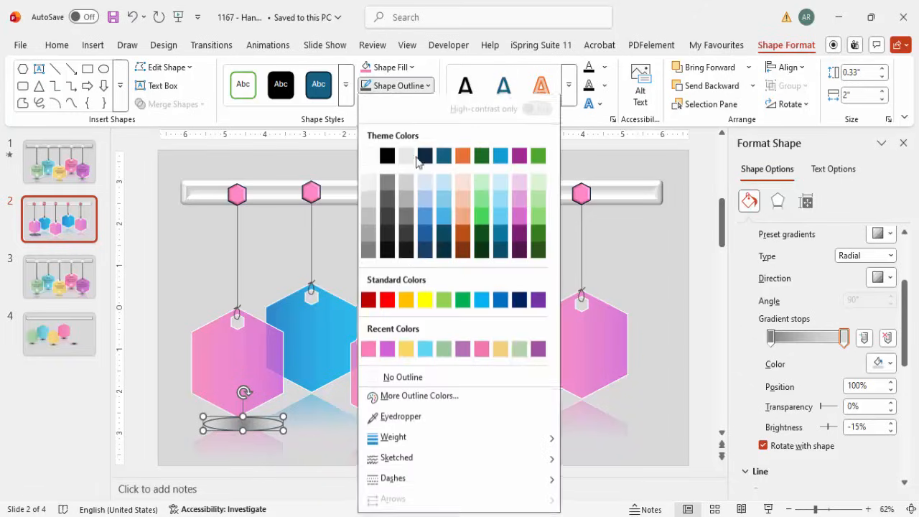
click(403, 379)
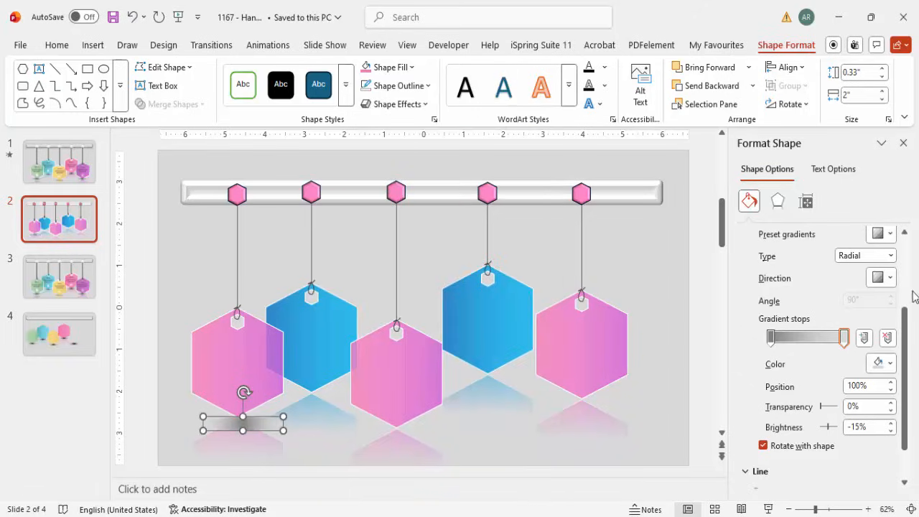
click(844, 339)
drag(822, 407, 842, 406)
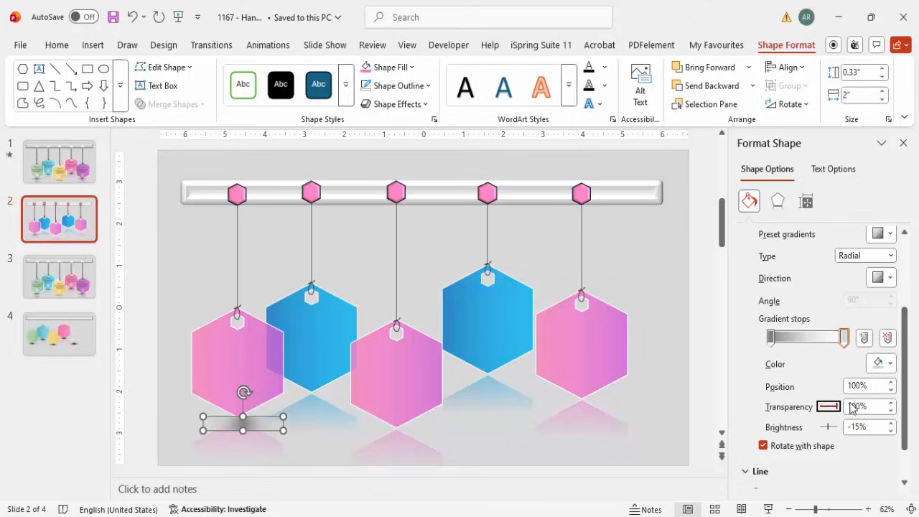
Widen the shadow ellipse to about 2.49 inches, center it on the first card's bottom tip, and move its dark gradient stop to 15%.
drag(285, 429, 238, 418)
drag(772, 340, 783, 338)
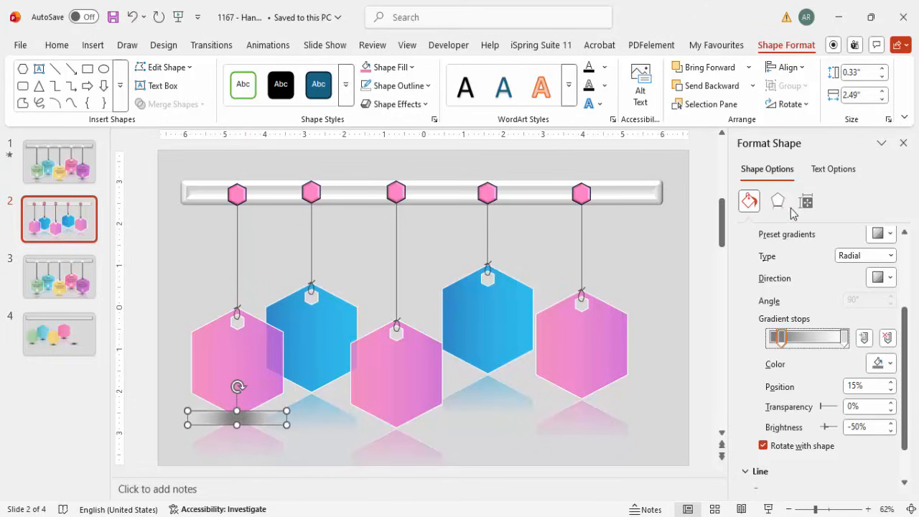